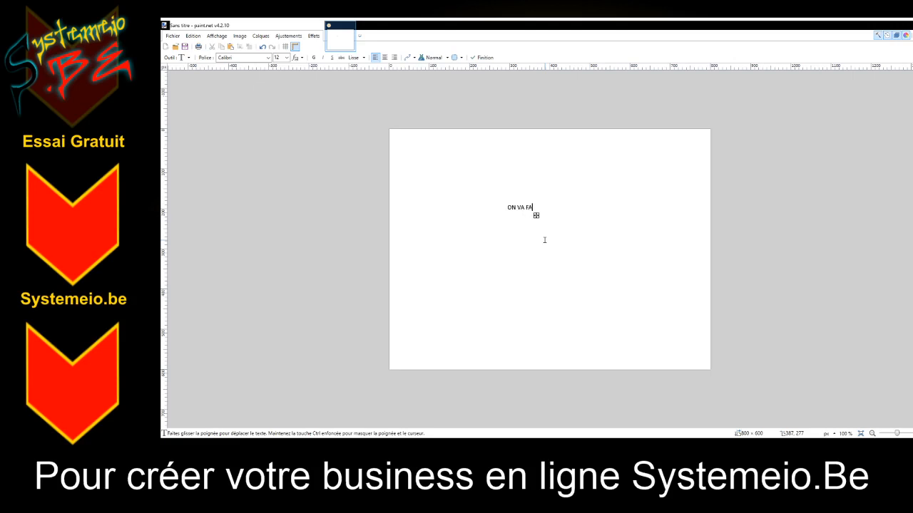
text(N  lOGO POUR MON SITE)
key(Return)
text(sYST)
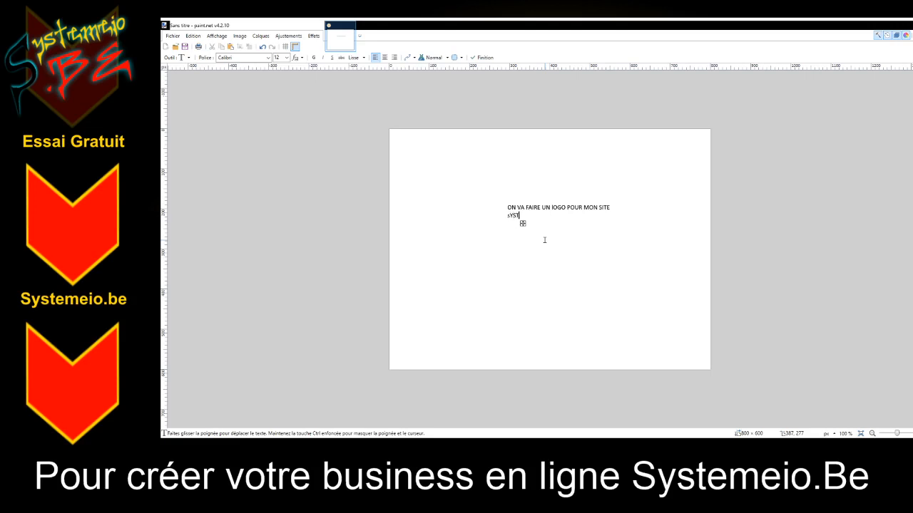
text(EMEIO;BE)
key(BackSpace)
key(BackSpace)
key(BackSpace)
key(BackSpace)
key(BackSpace)
key(BackSpace)
key(BackSpace)
key(BackSpace)
key(BackSpace)
key(BackSpace)
key(BackSpace)
key(BackSpace)
key(BackSpace)
key(BackSpace)
key(BackSpace)
key(BackSpace)
key(BackSpace)
key(BackSpace)
key(BackSpace)
key(BackSpace)
key(BackSpace)
key(BackSpace)
key(BackSpace)
key(BackSpace)
key(BackSpace)
key(BackSpace)
key(BackSpace)
key(BackSpace)
key(BackSpace)
key(BackSpace)
key(BackSpace)
key(BackSpace)
key(BackSpace)
key(BackSpace)
key(BackSpace)
key(BackSpace)
key(BackSpace)
key(BackSpace)
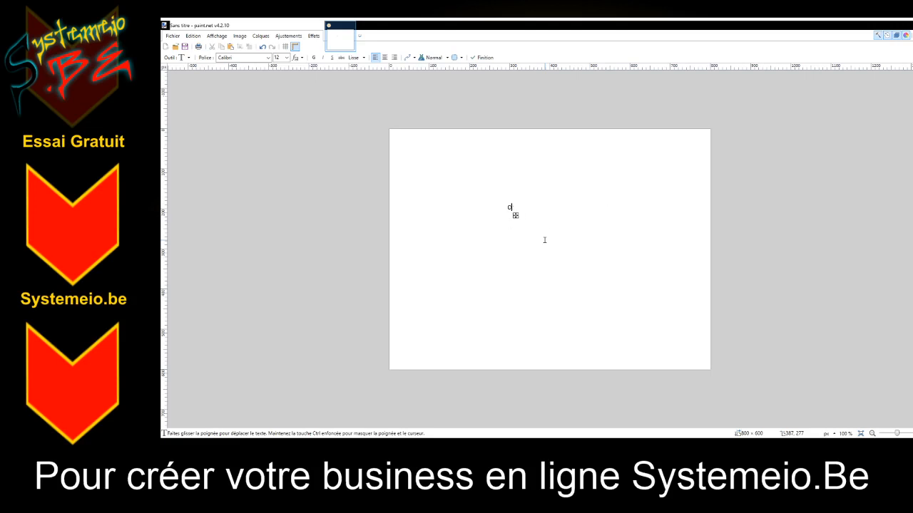
text(C4EST PARTIT)
key(Return)
key(BackSpace)
key(BackSpace)
key(BackSpace)
key(BackSpace)
key(BackSpace)
key(BackSpace)
key(BackSpace)
key(BackSpace)
key(BackSpace)
key(BackSpace)
key(BackSpace)
key(BackSpace)
key(BackSpace)
Set the text font to Arial at size 84 and start a text entry in the left half of the canvas.
click(809, 423)
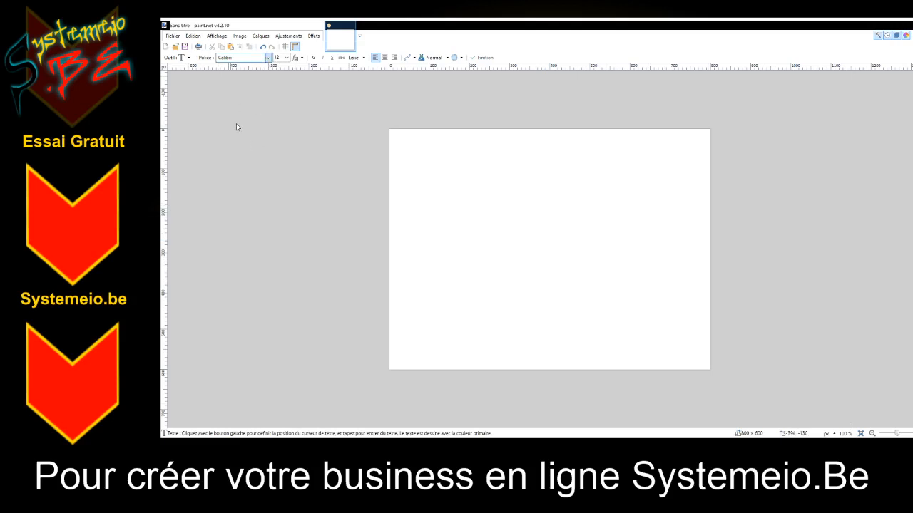
scroll(269, 59, up, 10)
click(278, 57)
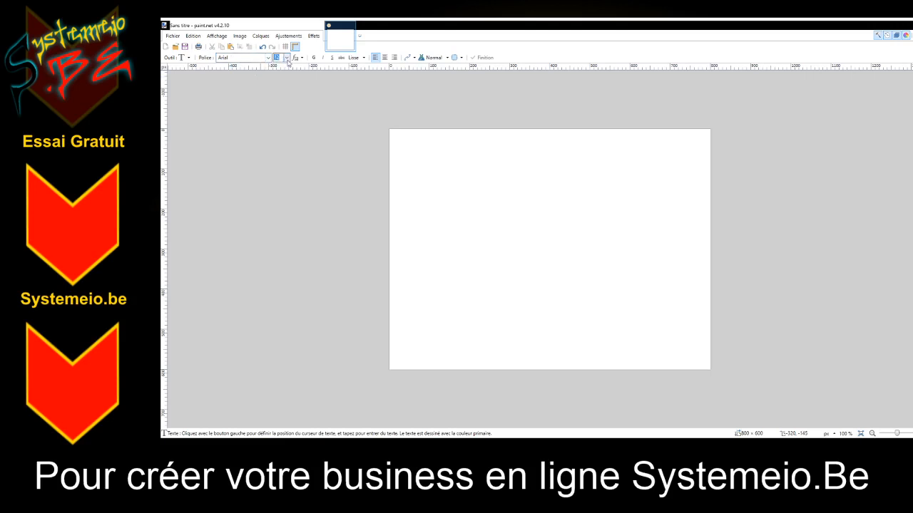
text(84)
click(468, 254)
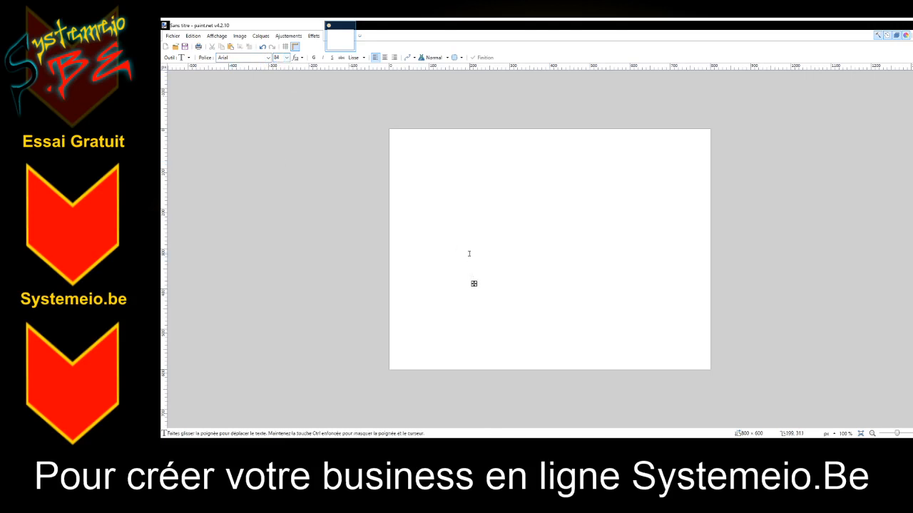
text(sYSTEME)
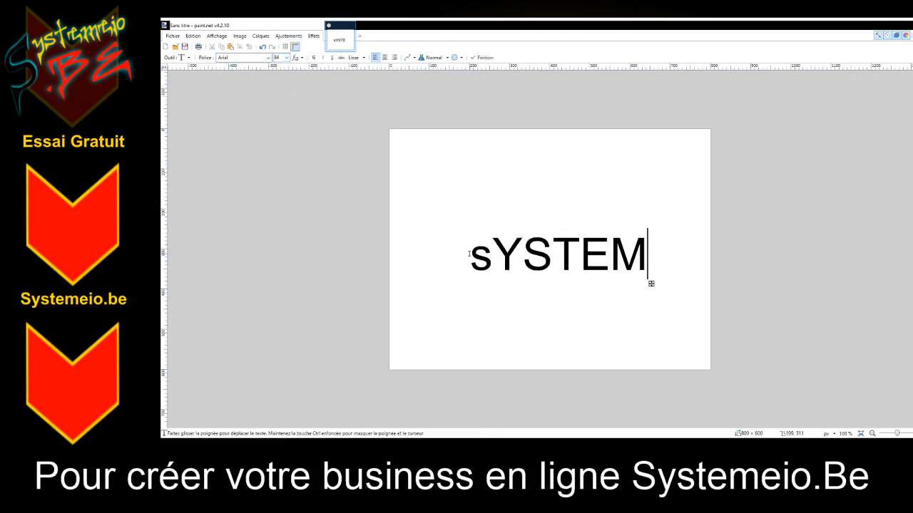
key(BackSpace)
key(BackSpace)
key(BackSpace)
key(BackSpace)
key(BackSpace)
key(BackSpace)
key(BackSpace)
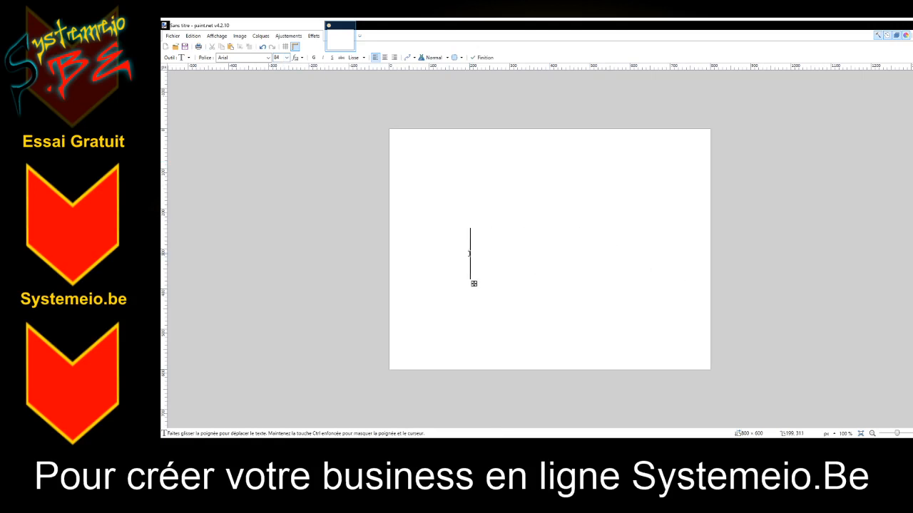
Write "Systemeio.Be" and move the text so it sits centred across the canvas.
text(Systemeio)
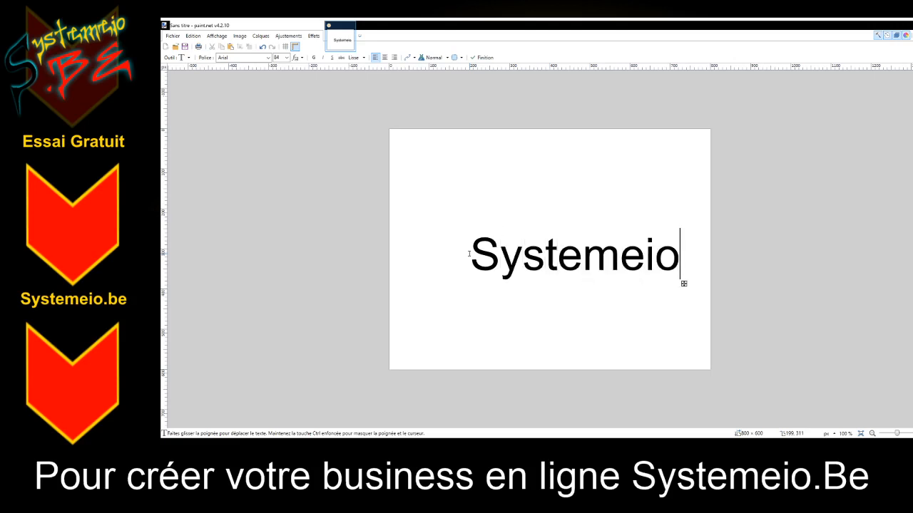
text(.Be)
drag(705, 284, 649, 277)
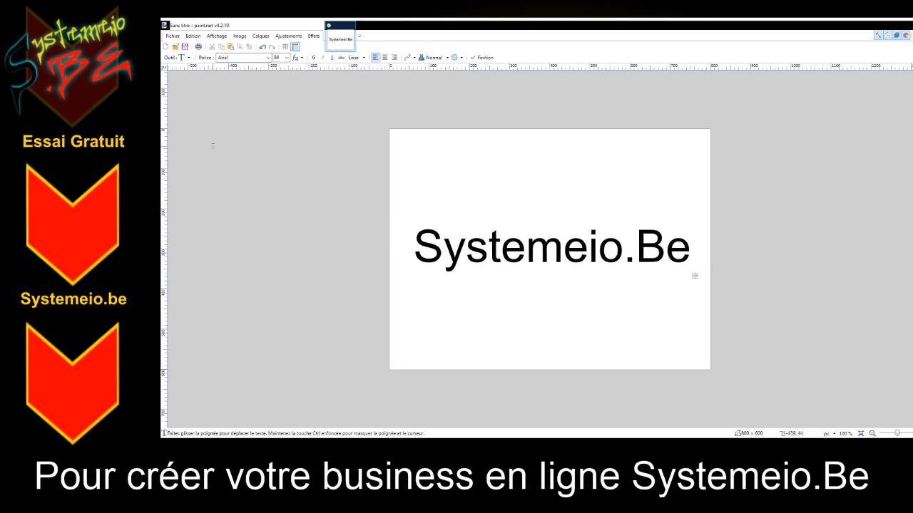
Select a rectangle of about 41 × 37 px over the curved tail of the "y" and delete it.
key(s)
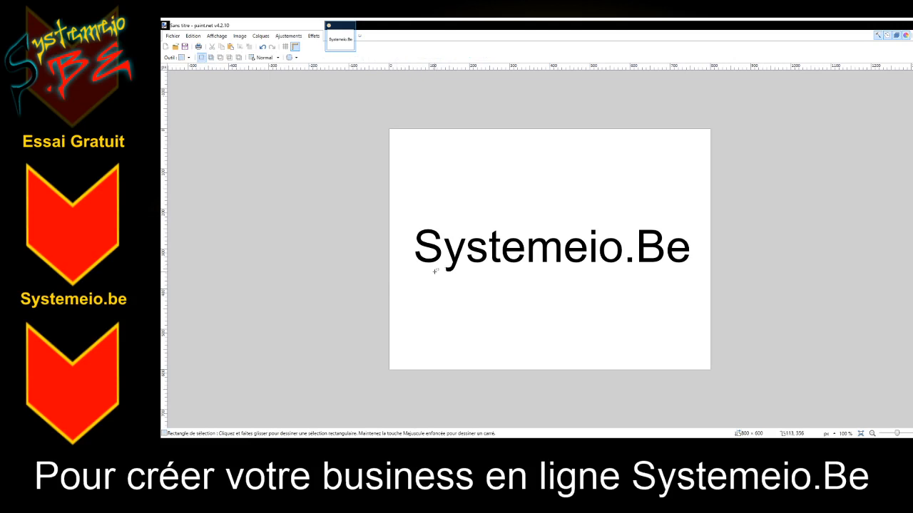
drag(439, 268, 459, 281)
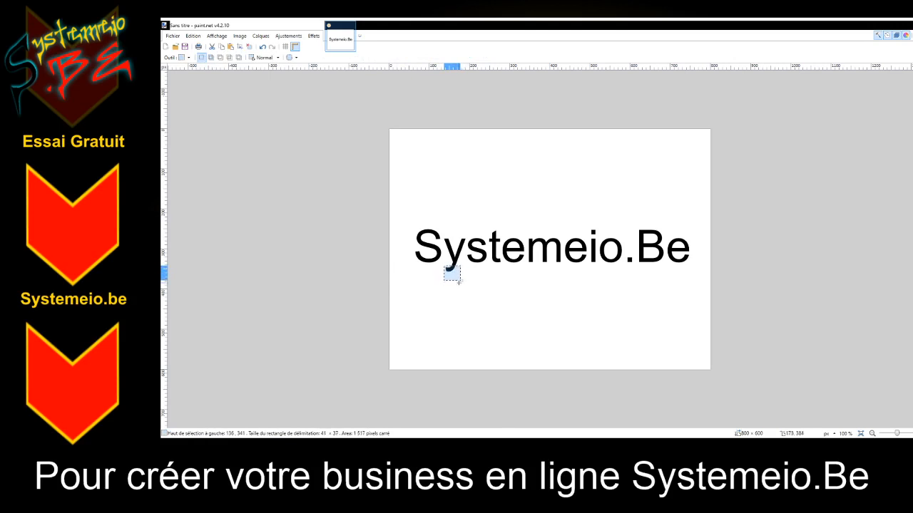
key(Delete)
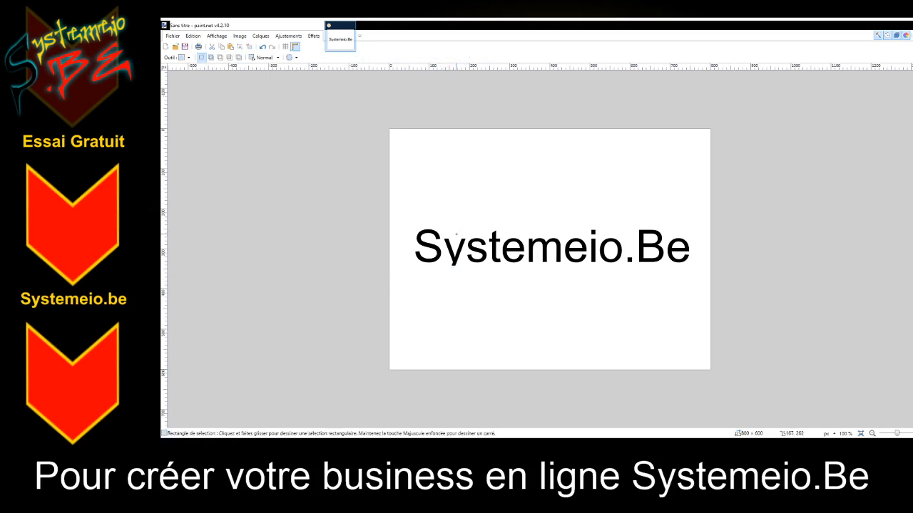
Select the right-hand stroke of the "y", about 26 × 49 px, and place a copy of it below the letter as its tail.
drag(456, 234, 467, 257)
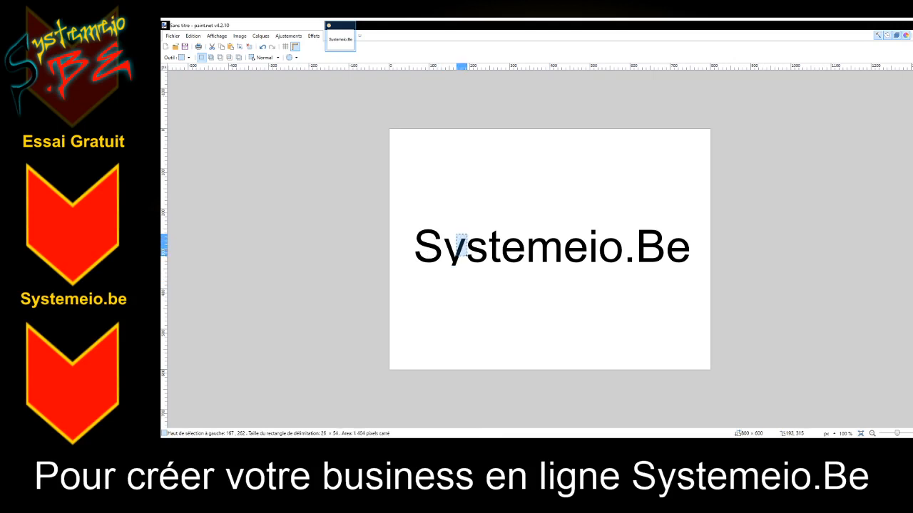
drag(465, 254, 466, 253)
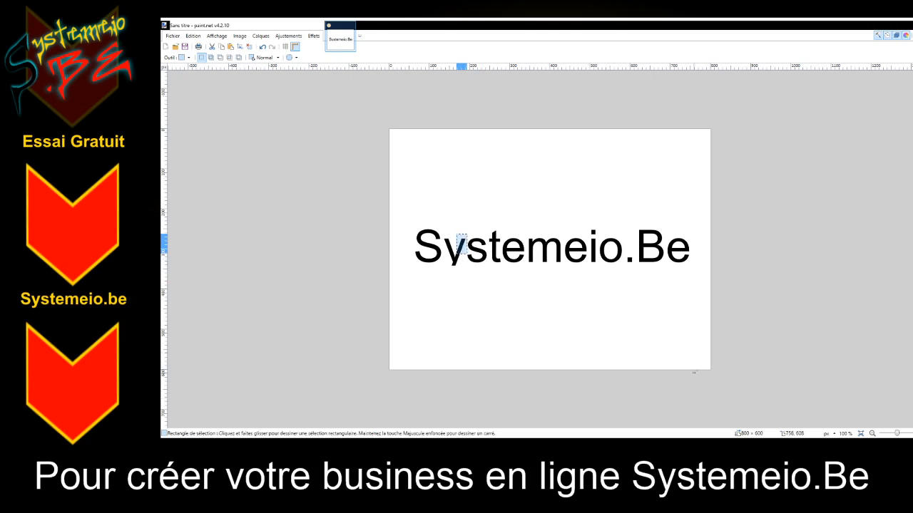
key(m)
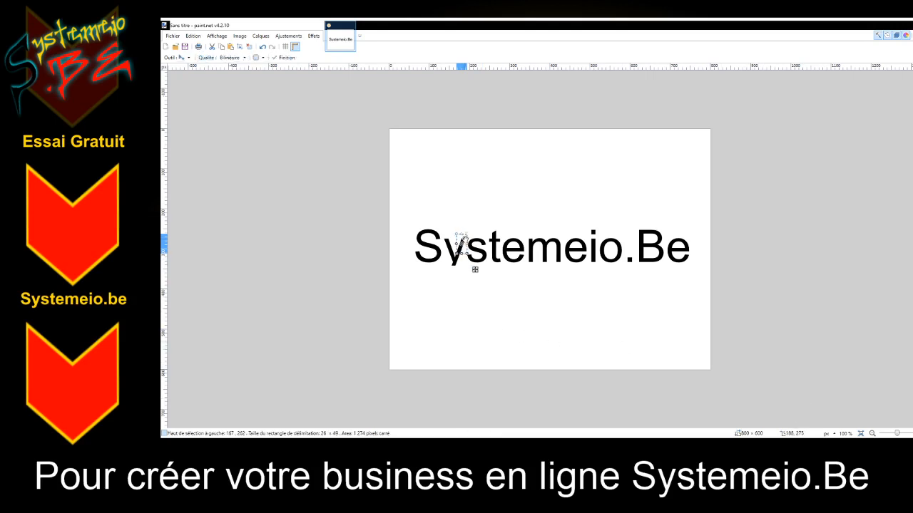
drag(470, 251, 466, 293)
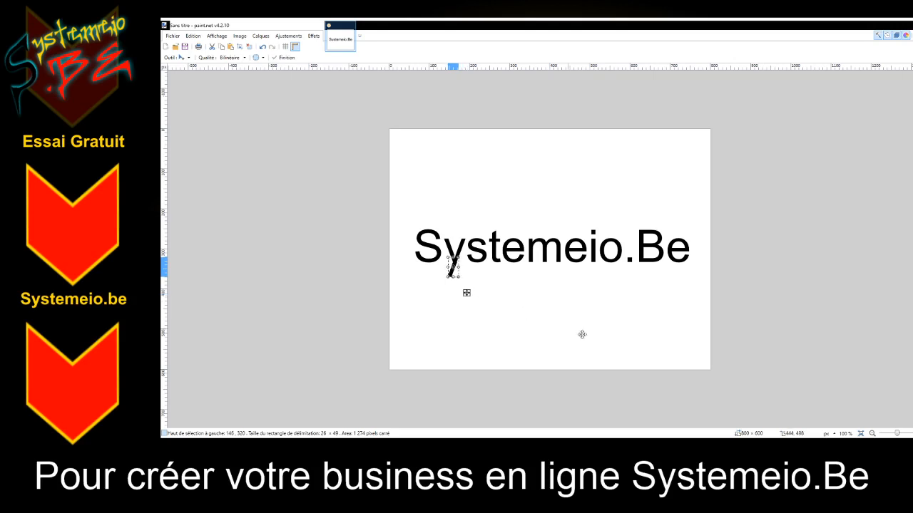
Fine-tune the copied stroke's position so it continues the slanted line of the "y" downward.
scroll(466, 293, up, 1)
key(ctrl+plus)
key(ctrl+plus)
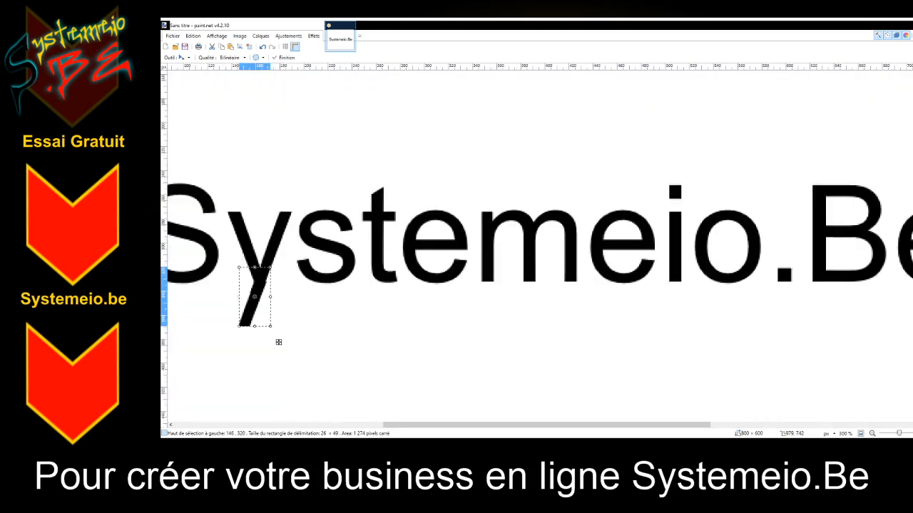
drag(490, 428, 415, 427)
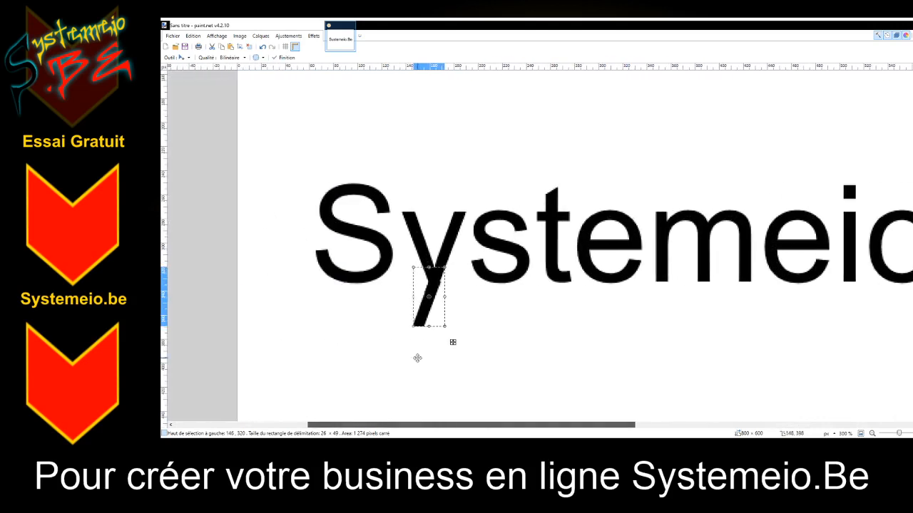
drag(427, 305, 426, 307)
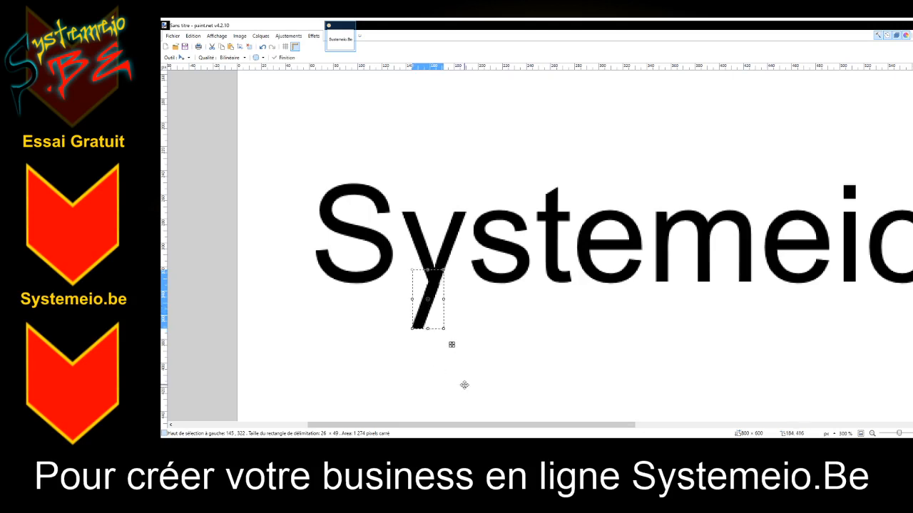
drag(425, 312, 420, 320)
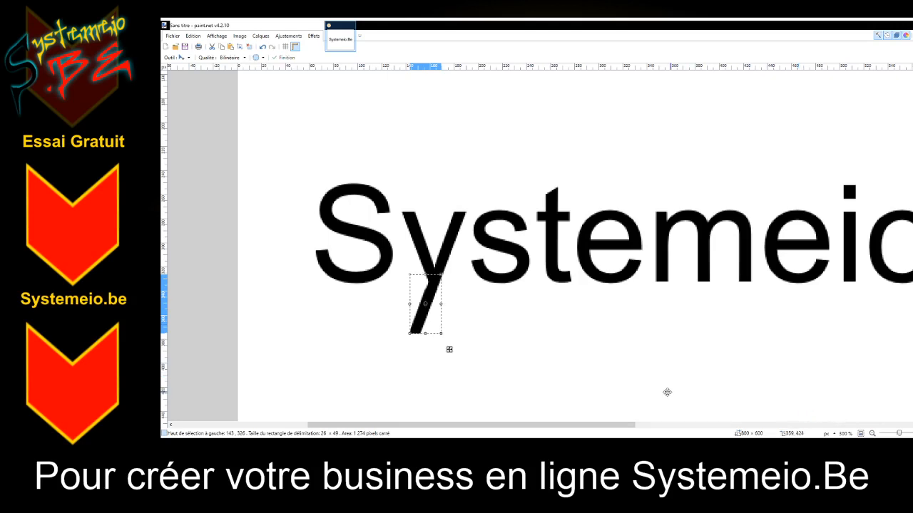
Paste another copy of the stroke, rotate it about 12° clockwise and place it at the tail's lower end as a hook.
key(ctrl+z)
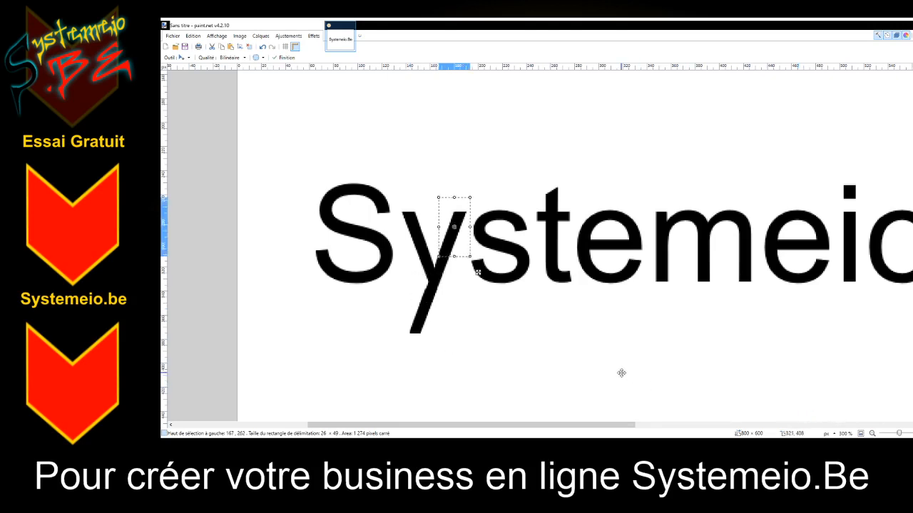
drag(478, 272, 477, 379)
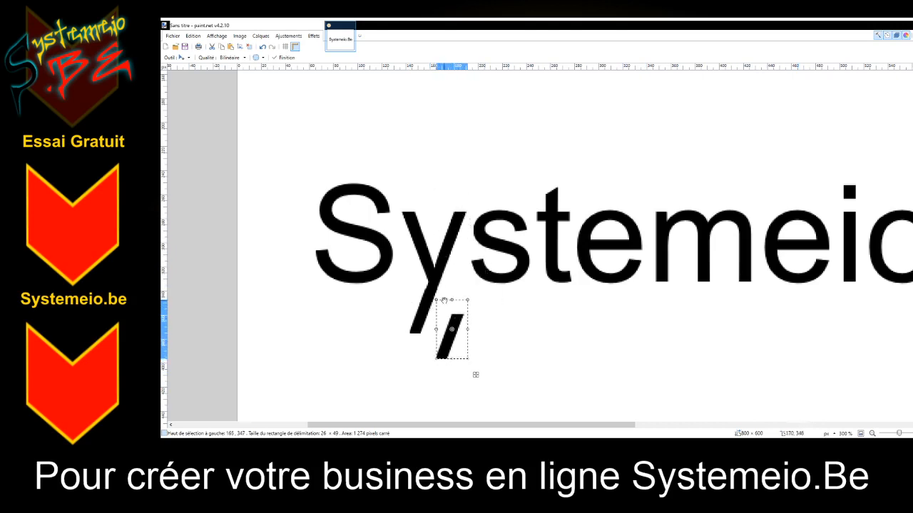
drag(437, 301, 512, 324)
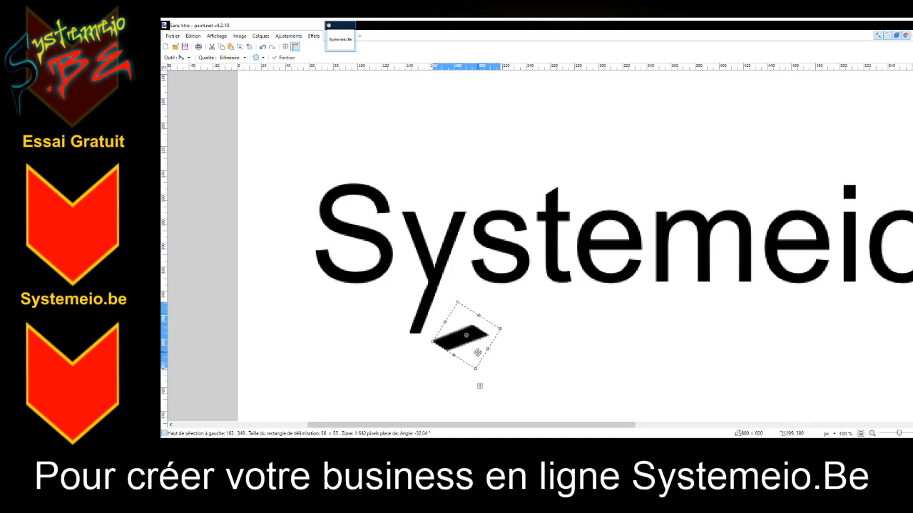
mouse_move(475, 363)
mouse_down()
mouse_move(467, 351)
mouse_move(460, 356)
mouse_up()
mouse_move(494, 320)
mouse_down()
mouse_move(489, 306)
mouse_move(440, 336)
mouse_up()
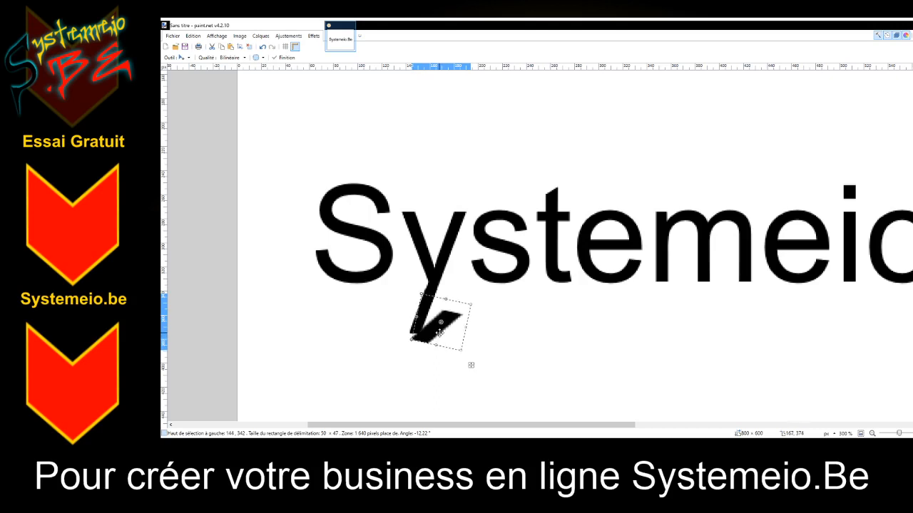
drag(440, 331, 442, 329)
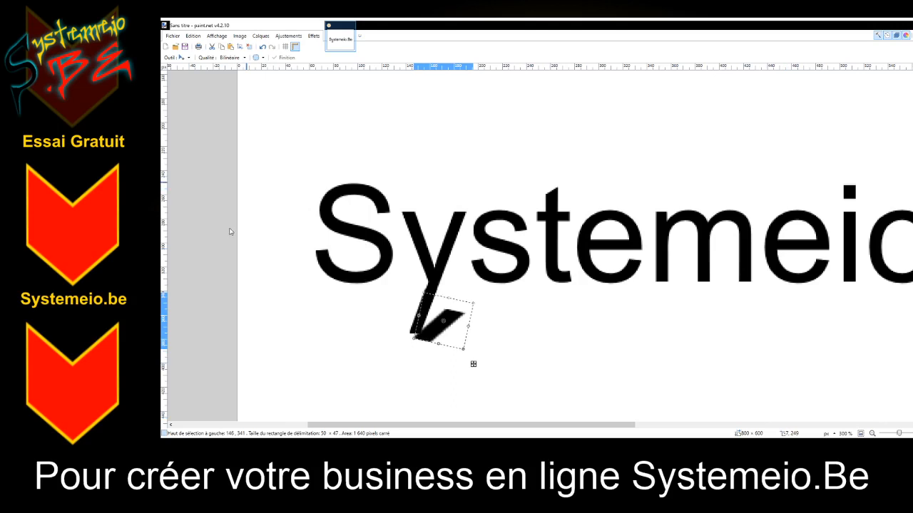
Choose the rounded rectangle shape, try drawing one of about 232 × 121 px over the first letters, and undo it.
key(o)
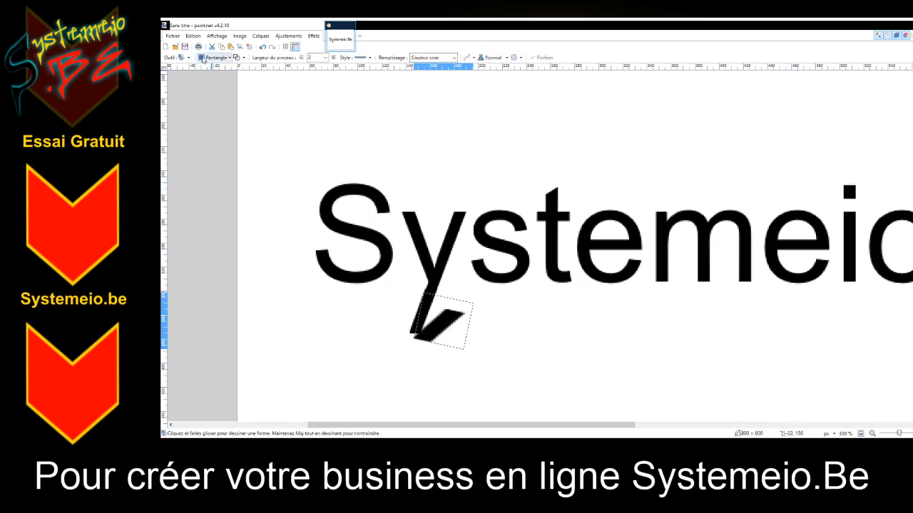
click(215, 75)
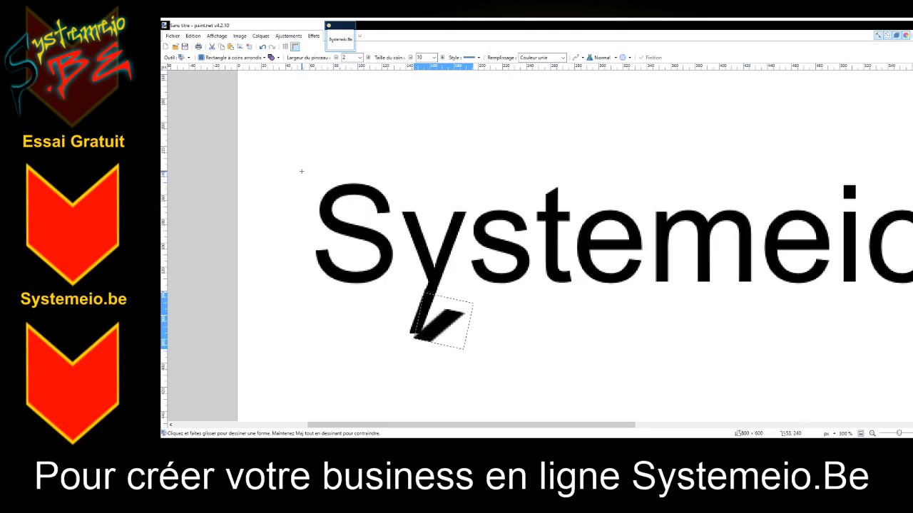
mouse_move(301, 171)
mouse_down()
mouse_move(307, 259)
mouse_move(368, 299)
mouse_move(532, 322)
mouse_move(581, 317)
mouse_up()
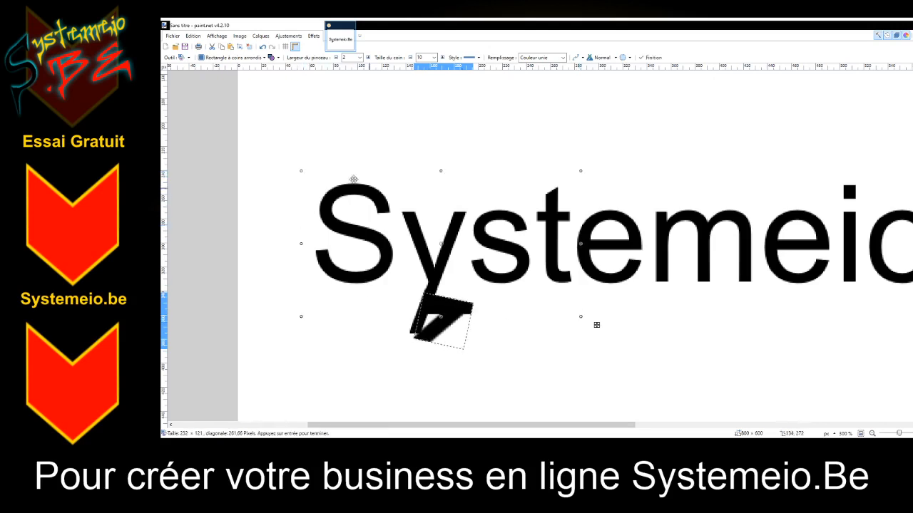
click(263, 47)
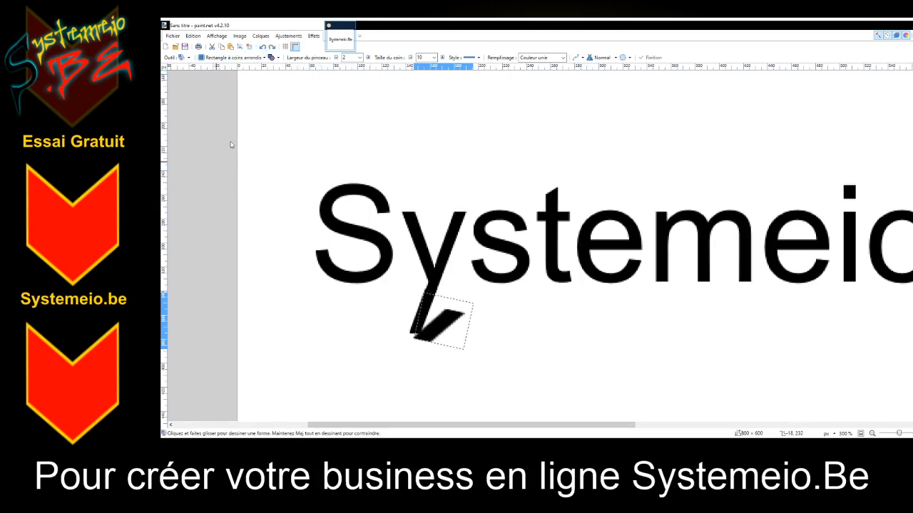
Clear the remaining selection around the hook of the "y" with the rectangle selection tool.
key(s)
click(258, 146)
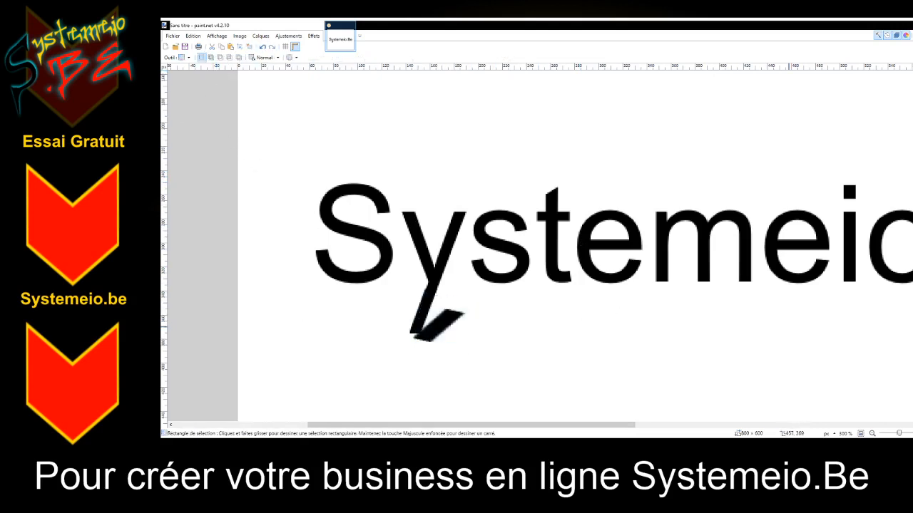
drag(294, 164, 366, 276)
click(249, 256)
Draw a rounded rectangle about 732 × 123 px around the whole "Systemeio.Be" text and make it outline only.
key(o)
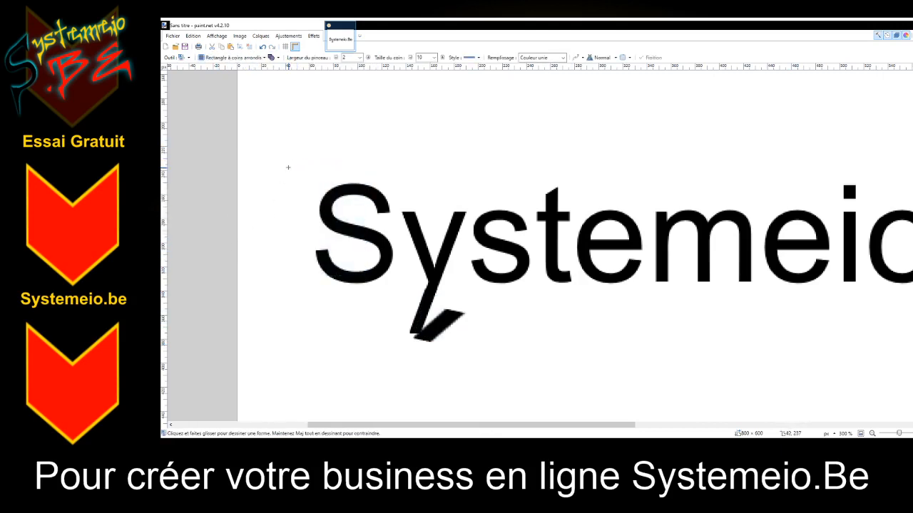
drag(289, 169, 887, 315)
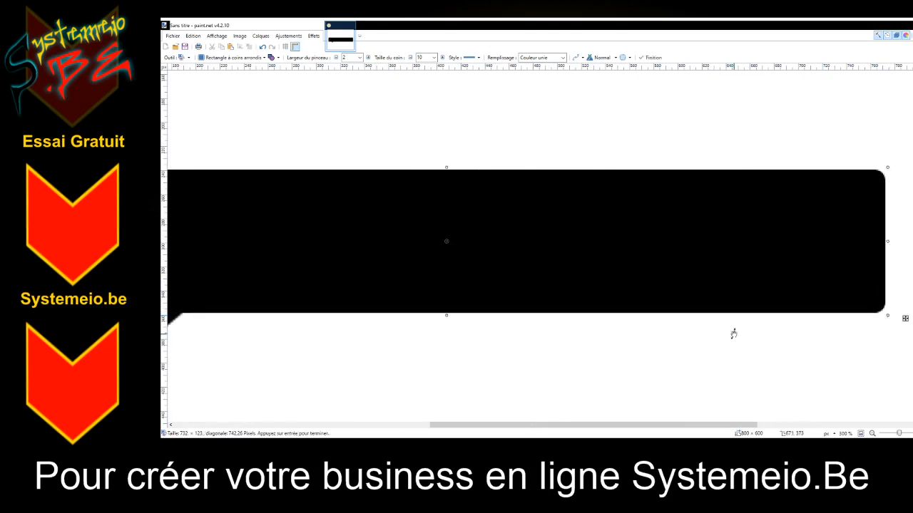
drag(596, 425, 513, 428)
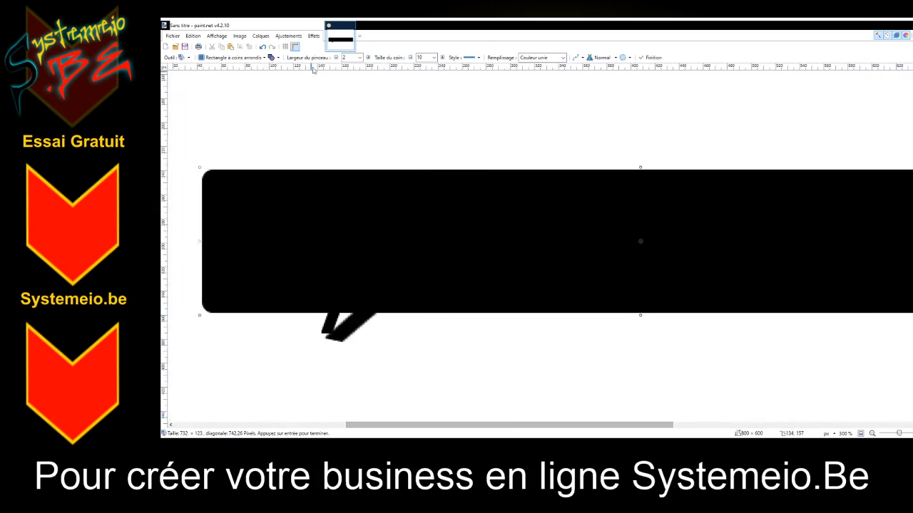
click(829, 115)
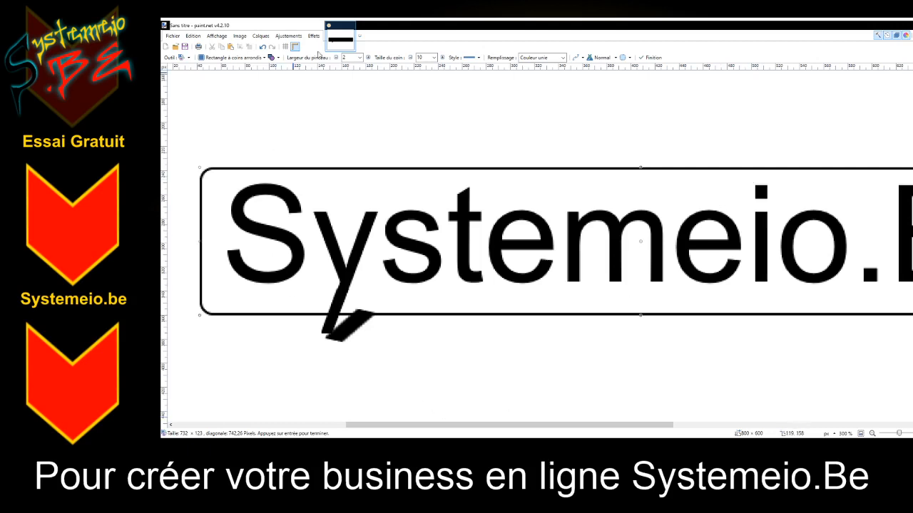
Increase the rounded rectangle's outline width to 7.
click(369, 58)
click(369, 58)
click(368, 58)
click(369, 58)
click(369, 58)
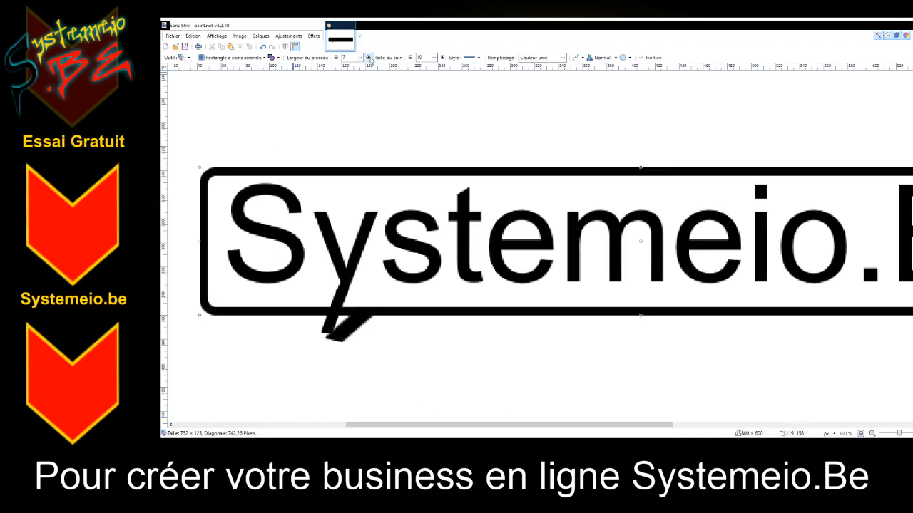
Set the rounded rectangle's outline width to 9.
click(368, 57)
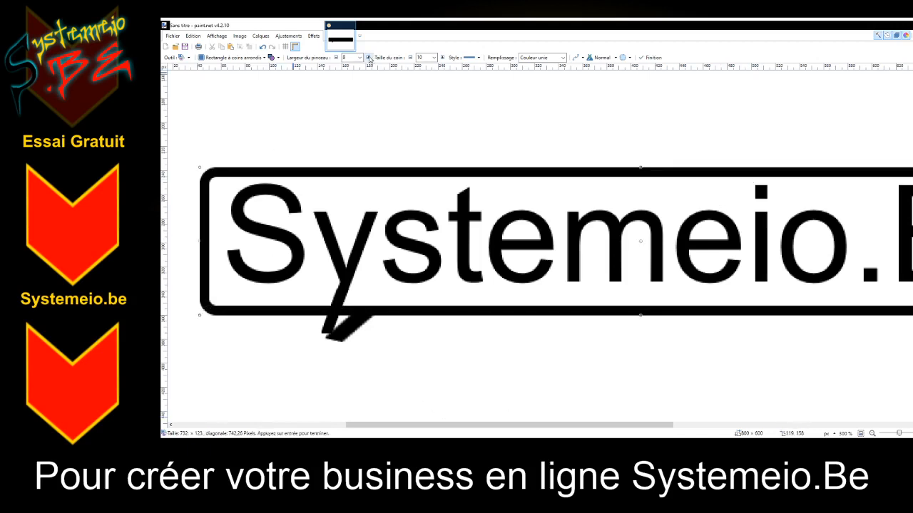
click(368, 58)
click(368, 57)
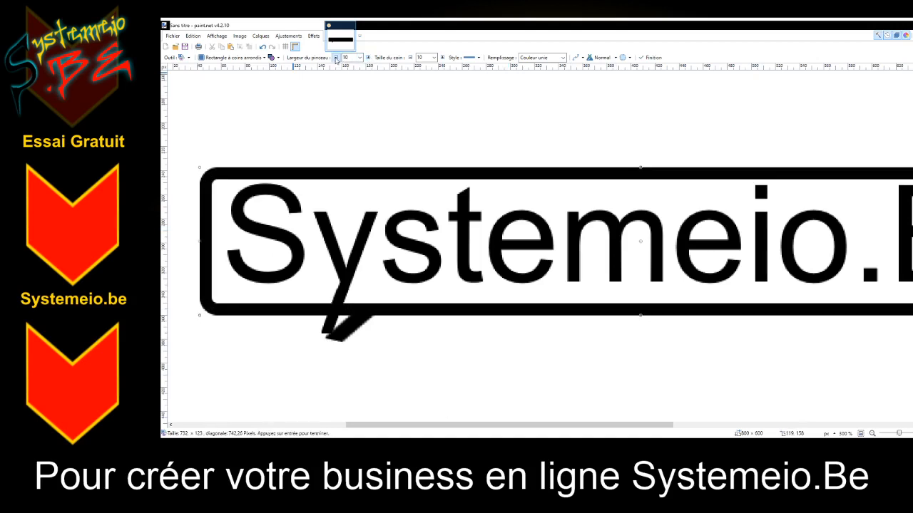
click(335, 58)
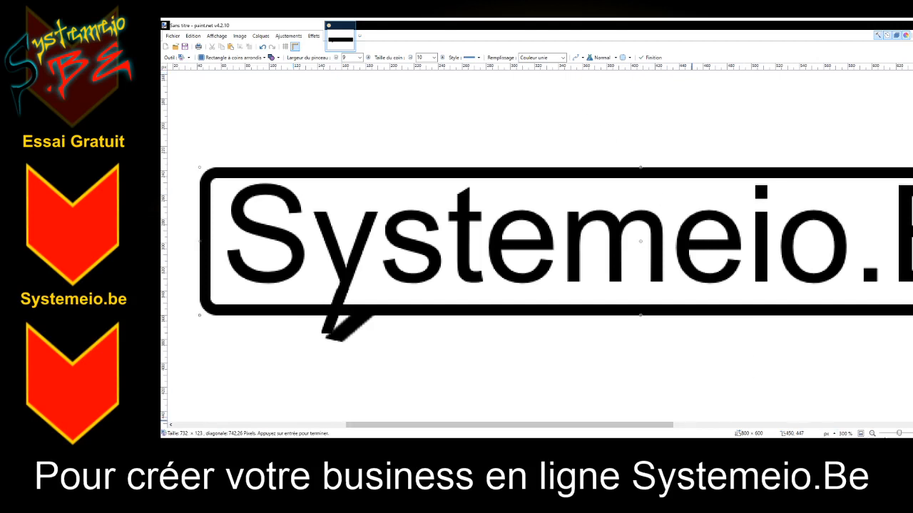
Extend the rounded rectangle's upper and lower edges outward so the frame measures about 732 × 134 px.
click(871, 433)
click(872, 433)
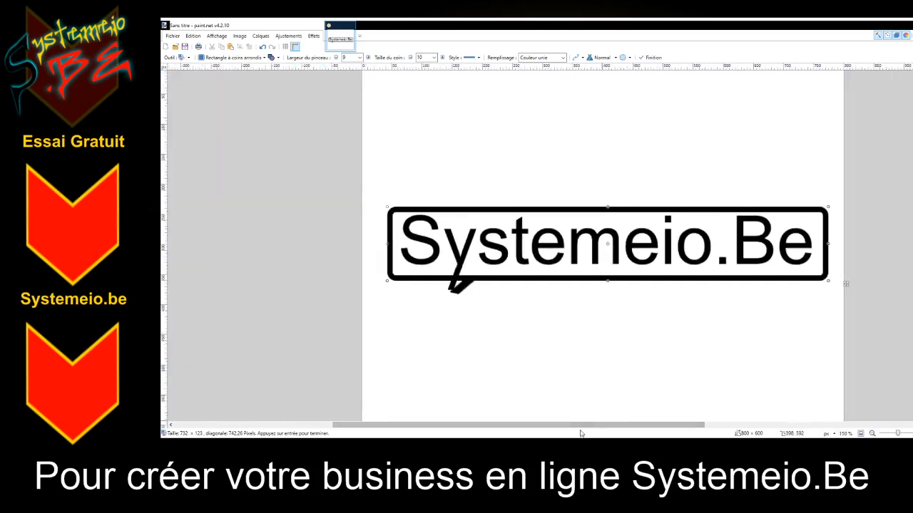
drag(581, 426, 626, 426)
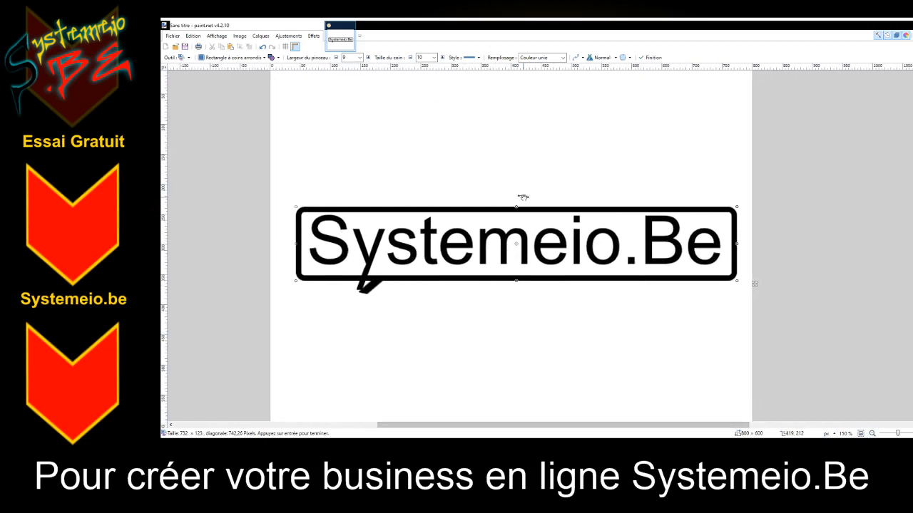
drag(515, 207, 517, 203)
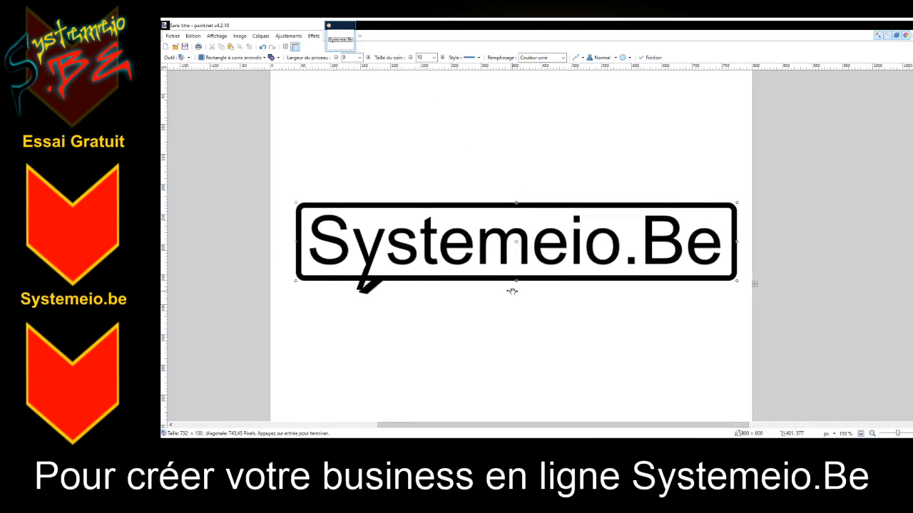
drag(515, 282, 520, 284)
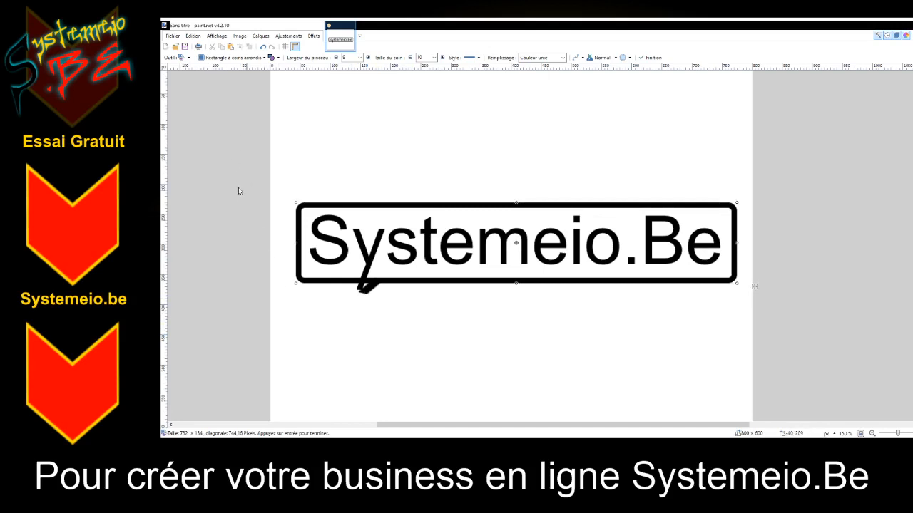
Erase the part of the frame line that crosses between the stem and the hook of the "y".
key(e)
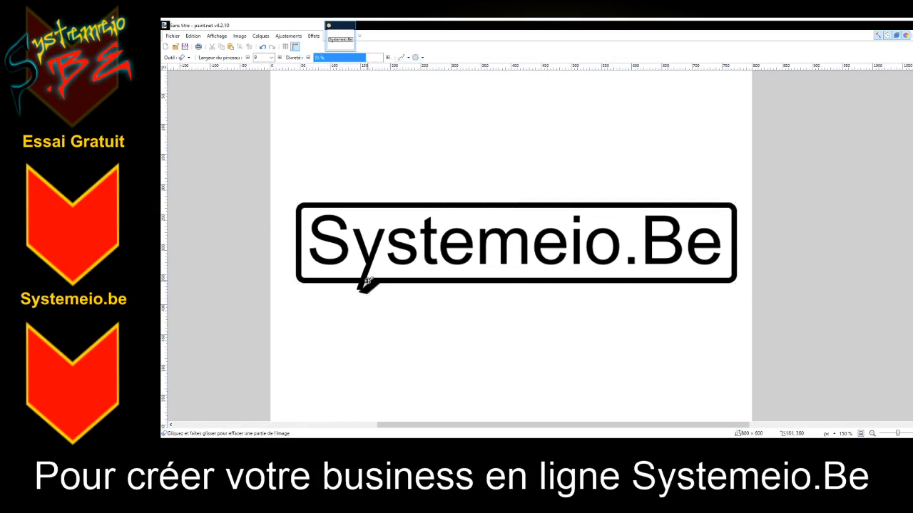
drag(367, 283, 372, 277)
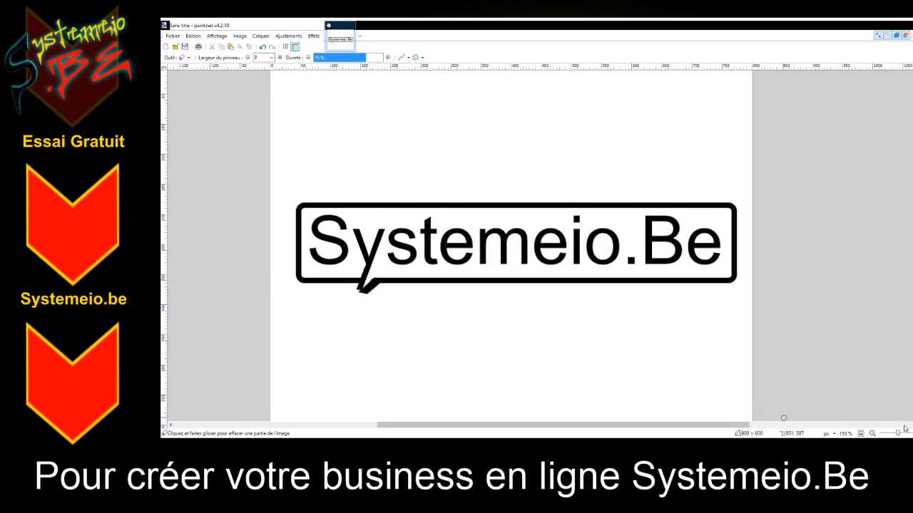
drag(897, 433, 900, 434)
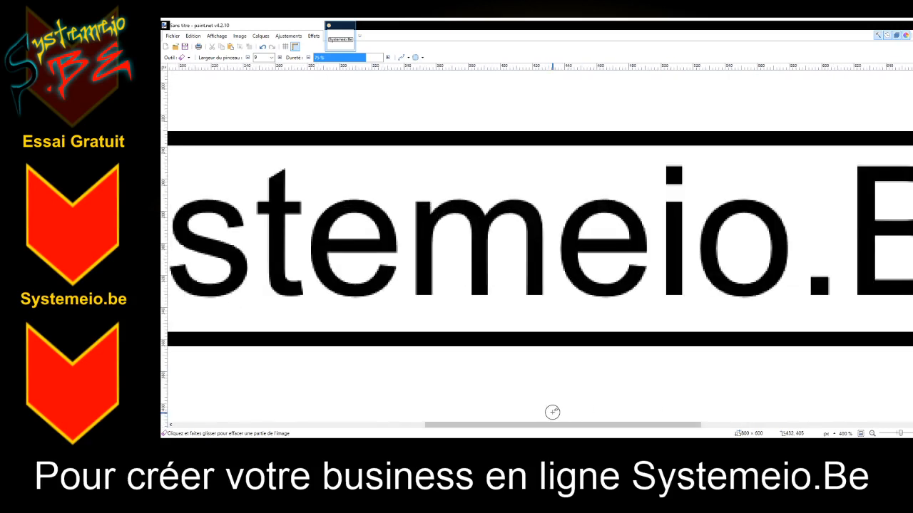
drag(556, 424, 424, 423)
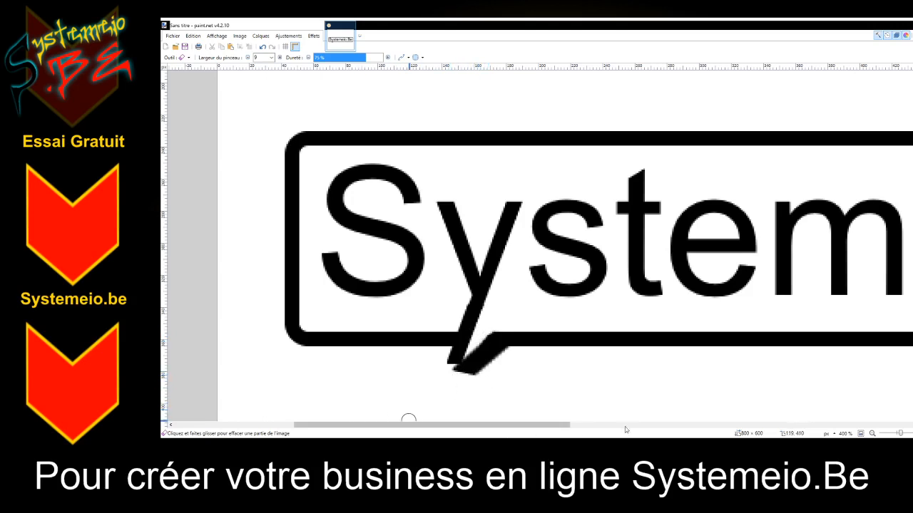
Draw a black rounded rectangle about 768 × 166 px around the existing frame and finish the shape.
click(872, 433)
click(871, 433)
click(873, 433)
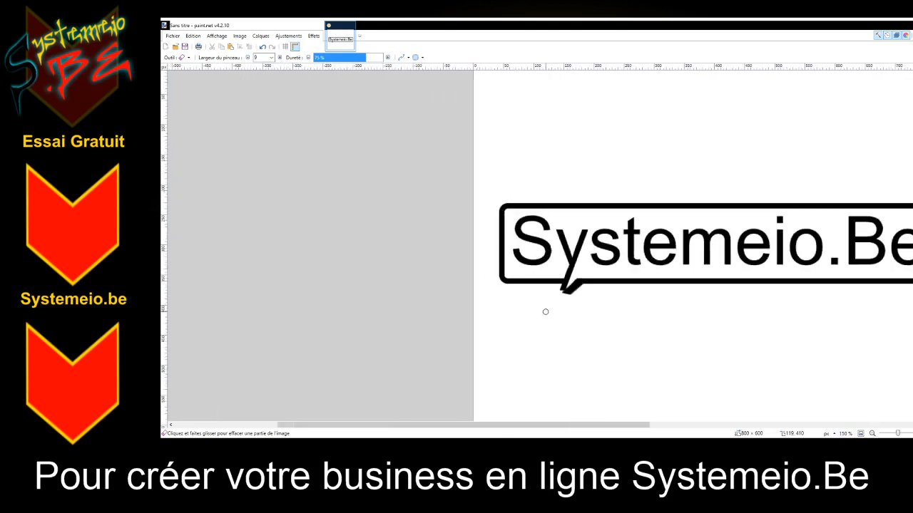
drag(636, 426, 718, 428)
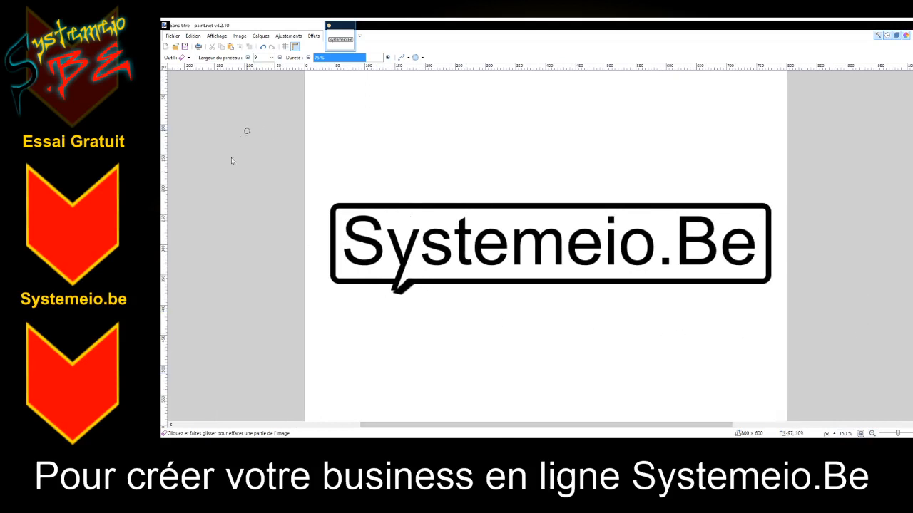
key(o)
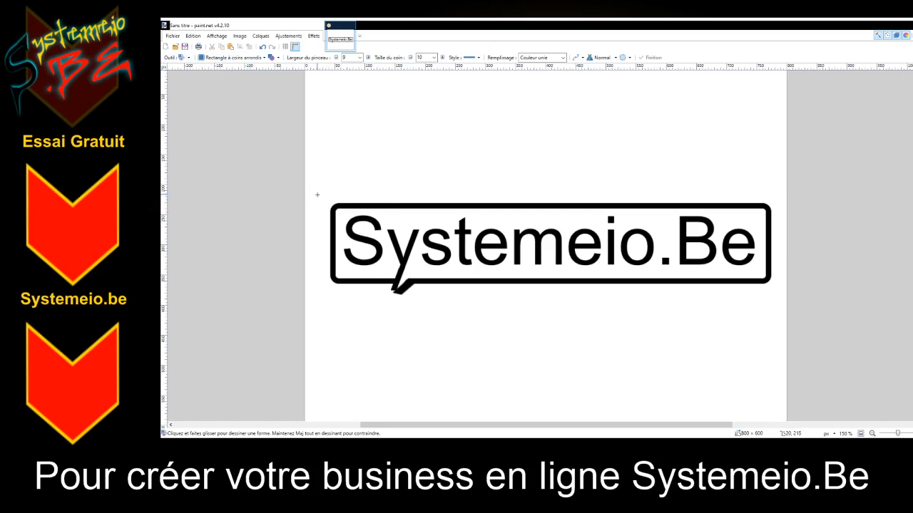
drag(319, 194, 789, 294)
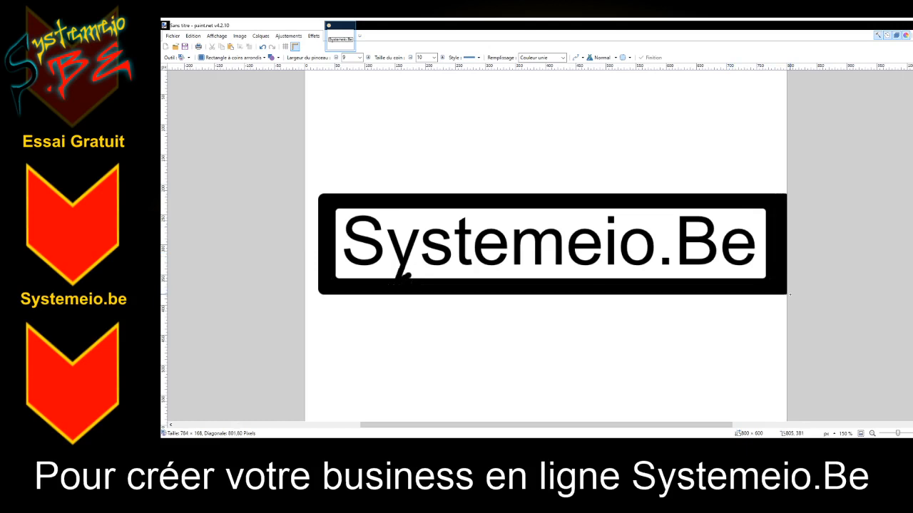
mouse_move(790, 293)
mouse_down()
mouse_move(789, 277)
mouse_move(772, 268)
mouse_move(794, 296)
mouse_move(778, 296)
mouse_up()
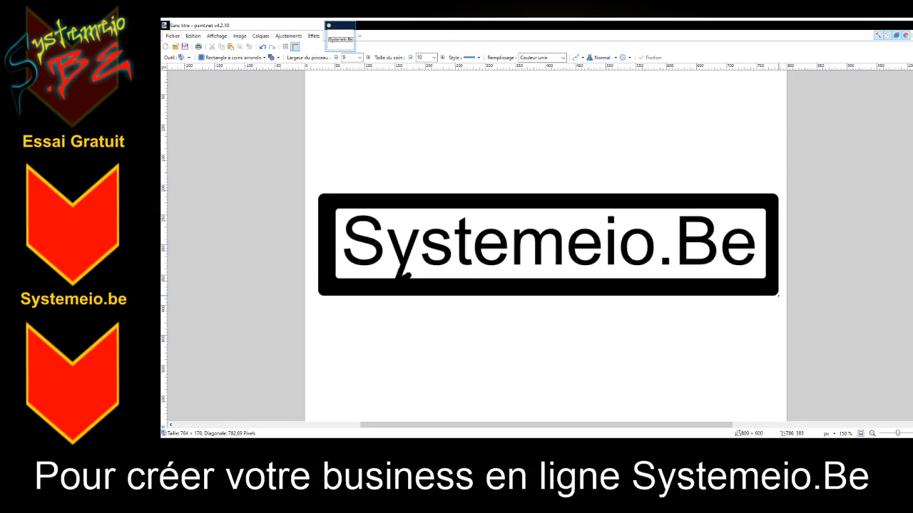
drag(778, 295, 781, 293)
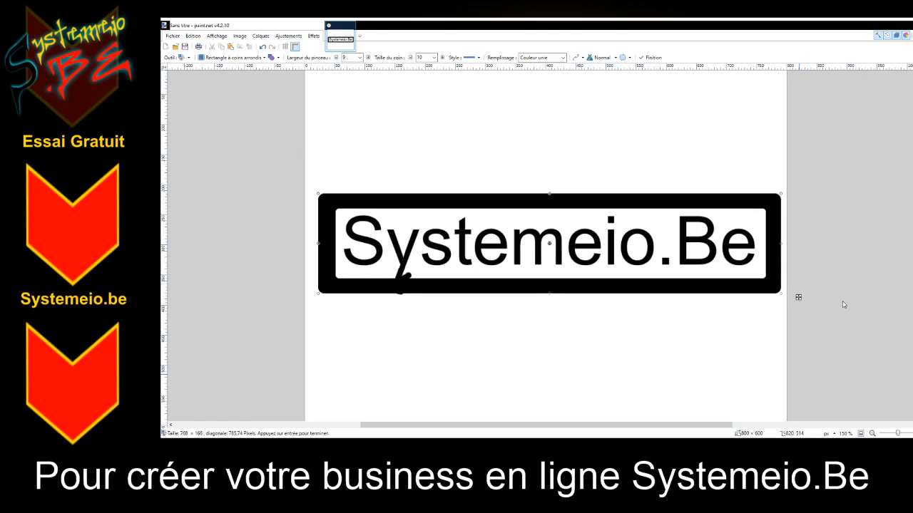
key(Return)
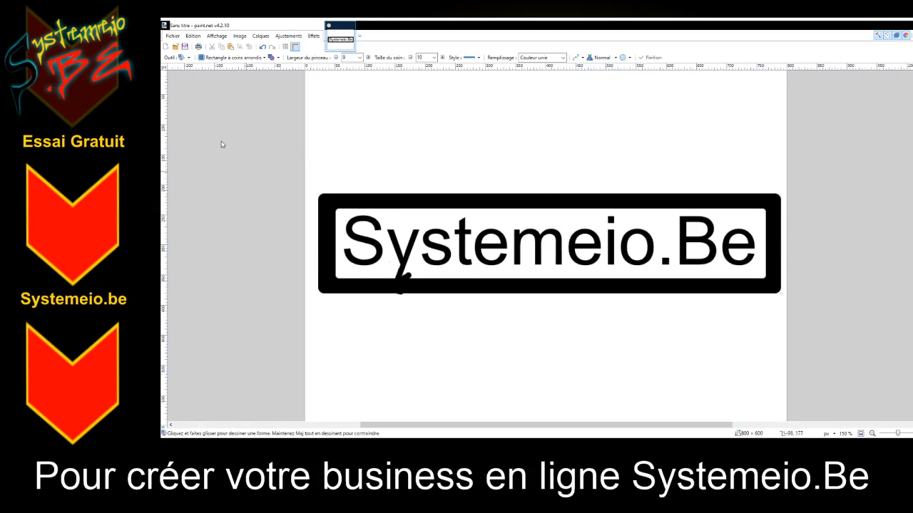
Place a small rectangular selection over the "y" hook, rotate it to about -49.5°, stretch it along the hook and delete its contents.
key(s)
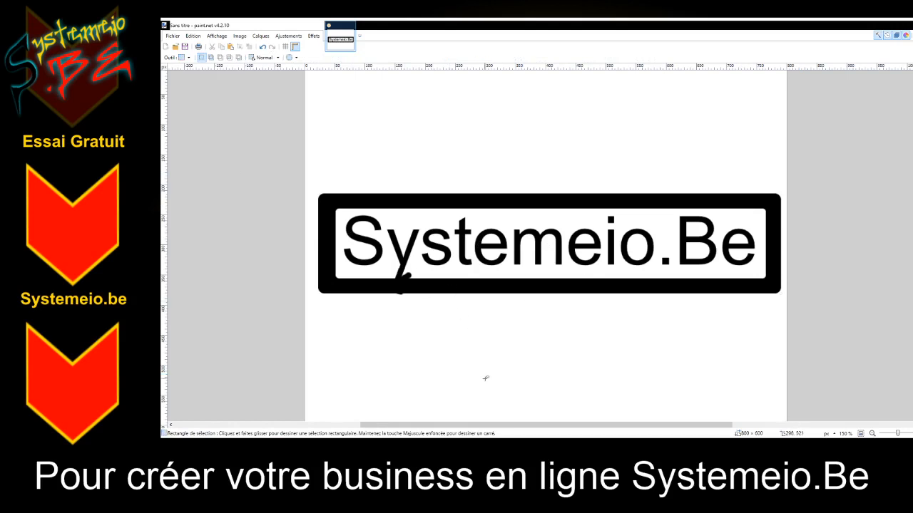
drag(456, 338, 468, 358)
key(m)
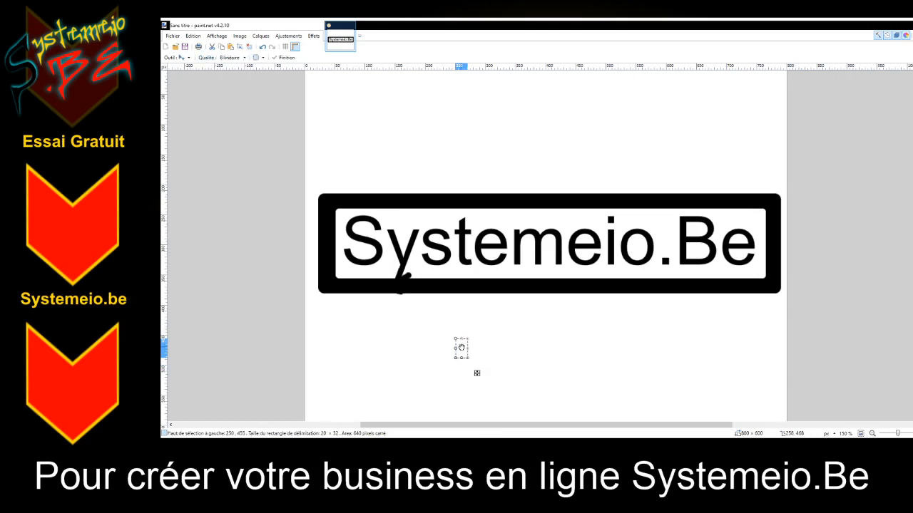
drag(462, 343, 397, 284)
drag(390, 309, 393, 308)
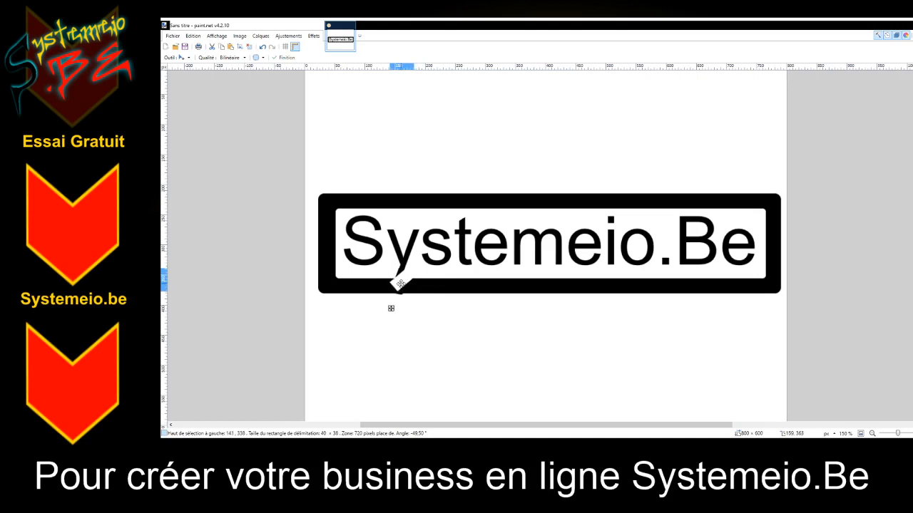
drag(401, 284, 419, 268)
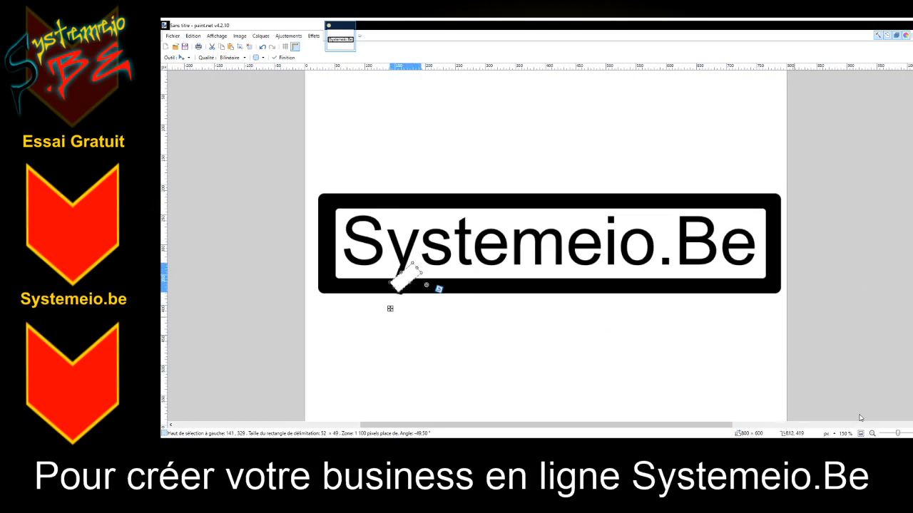
key(Delete)
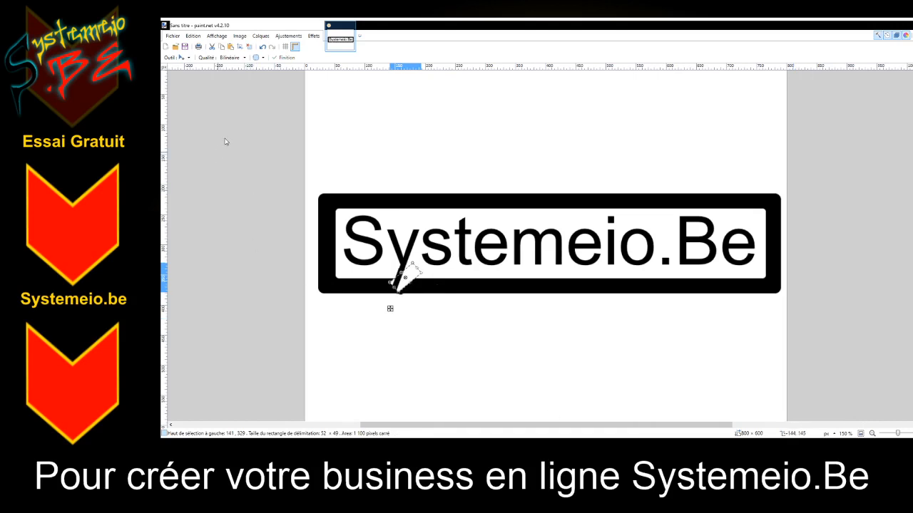
Select the area beside the "y" stem where it crosses the frame and cover the white sliver there with black.
key(s)
drag(378, 270, 396, 308)
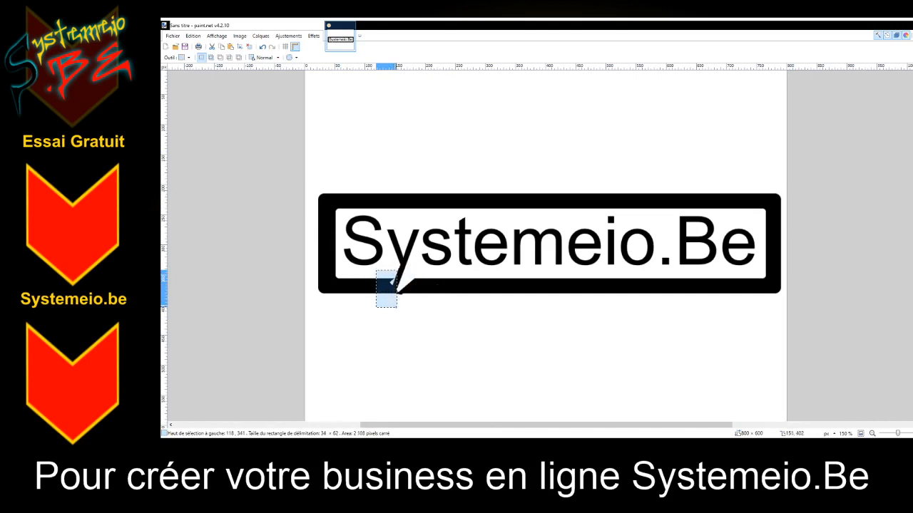
click(395, 305)
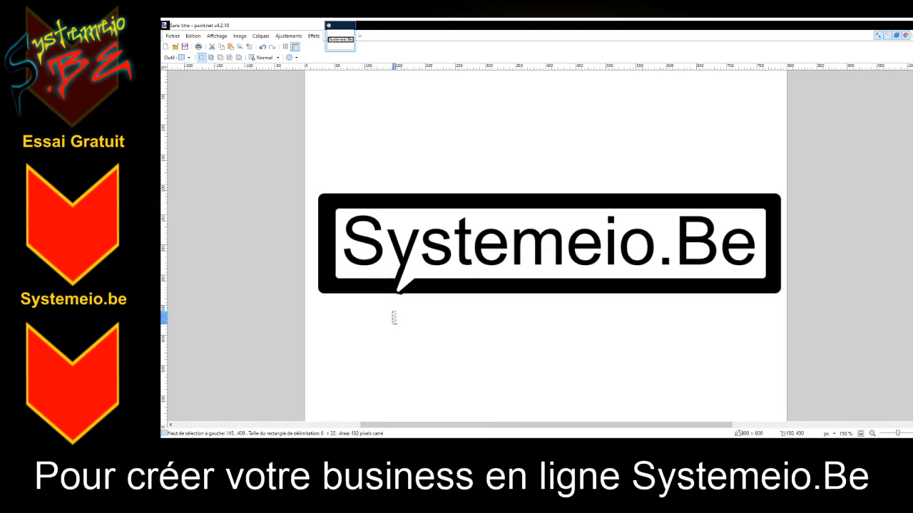
Rotate a selection of about 38 × 22 px by about 30.7° along the underside of the "y" tail and clean up that edge.
drag(392, 312, 415, 326)
key(m)
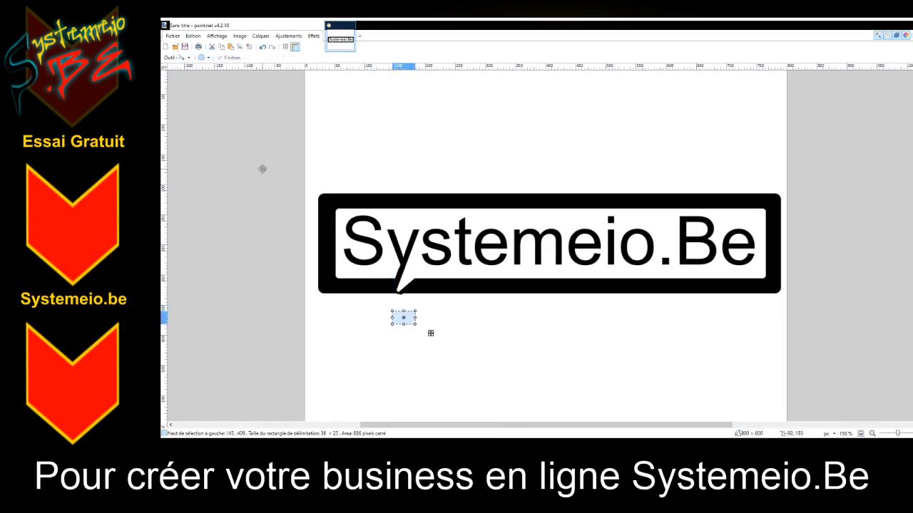
drag(421, 328, 439, 287)
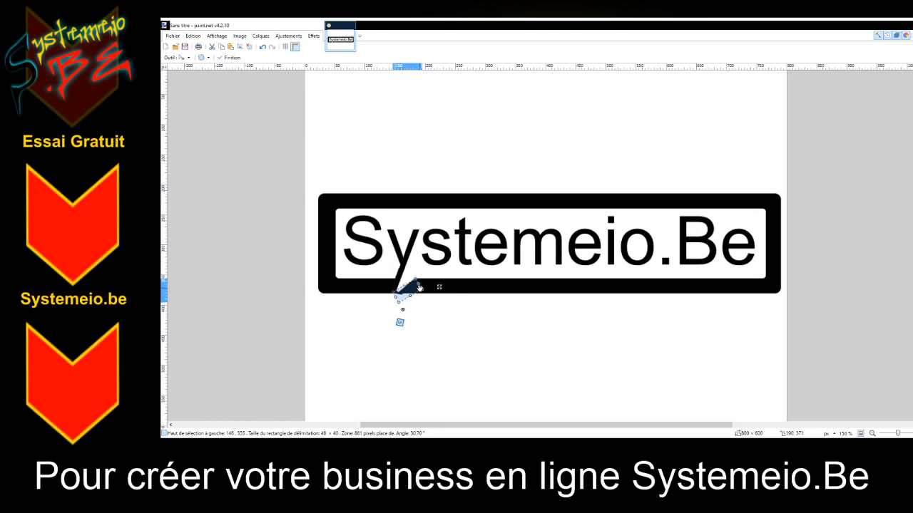
key(m)
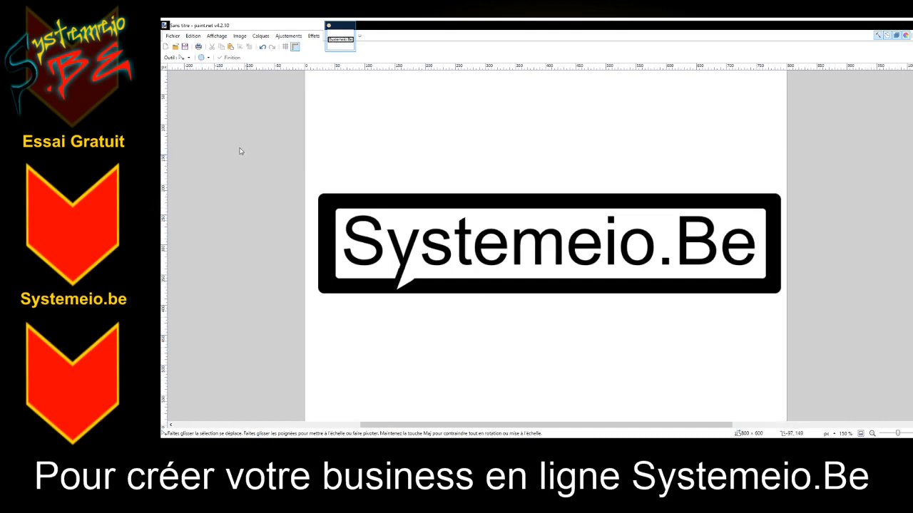
Select the full-width band around the black frame and stretch its lower edge downward to 800 × 250 px.
key(ctrl+a)
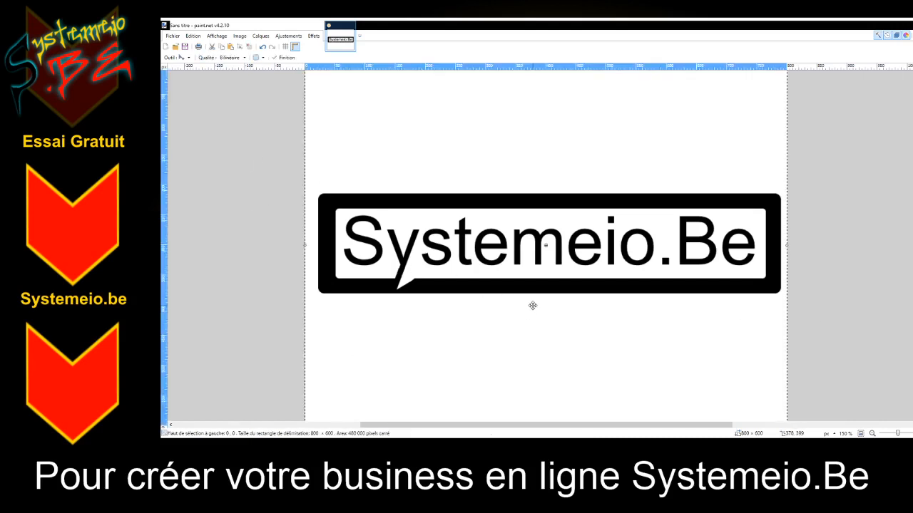
key(s)
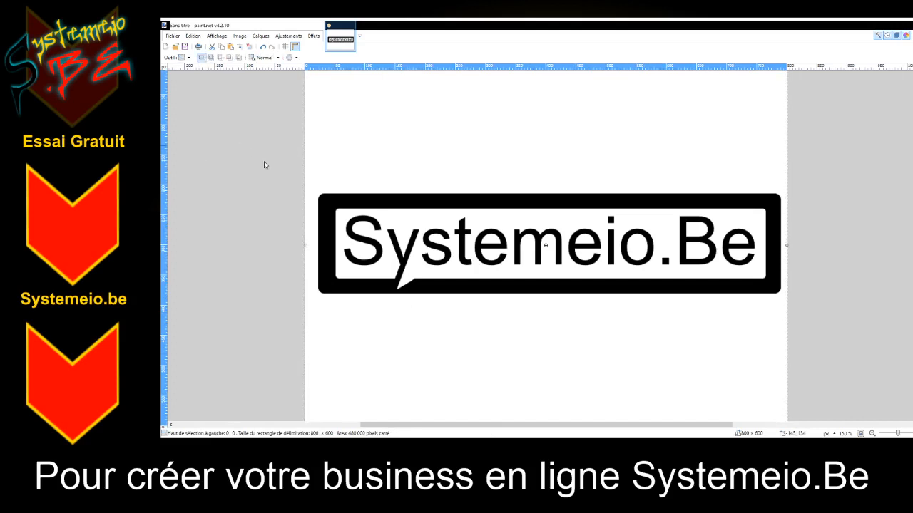
drag(298, 181, 795, 318)
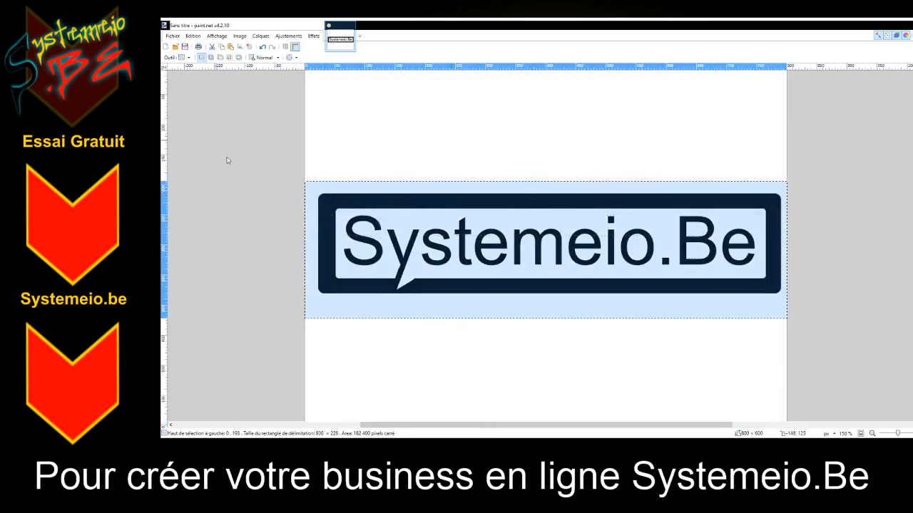
key(m)
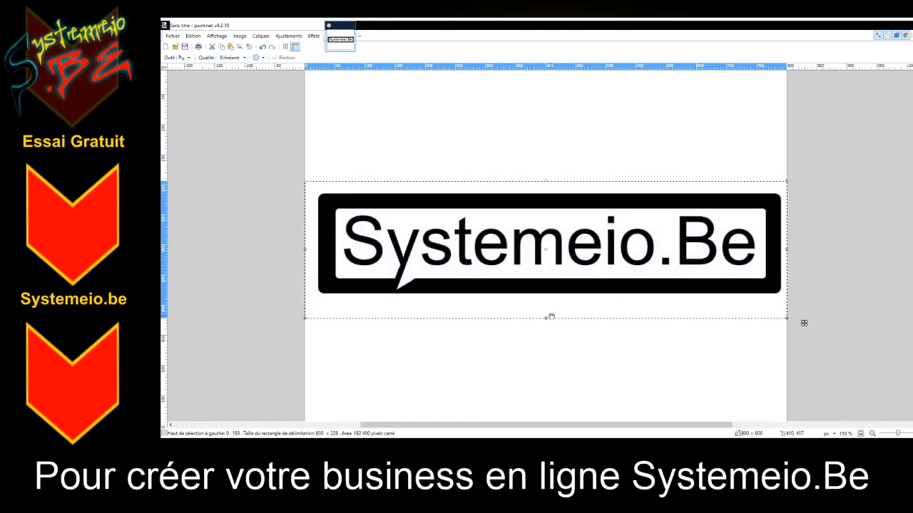
drag(546, 318, 547, 331)
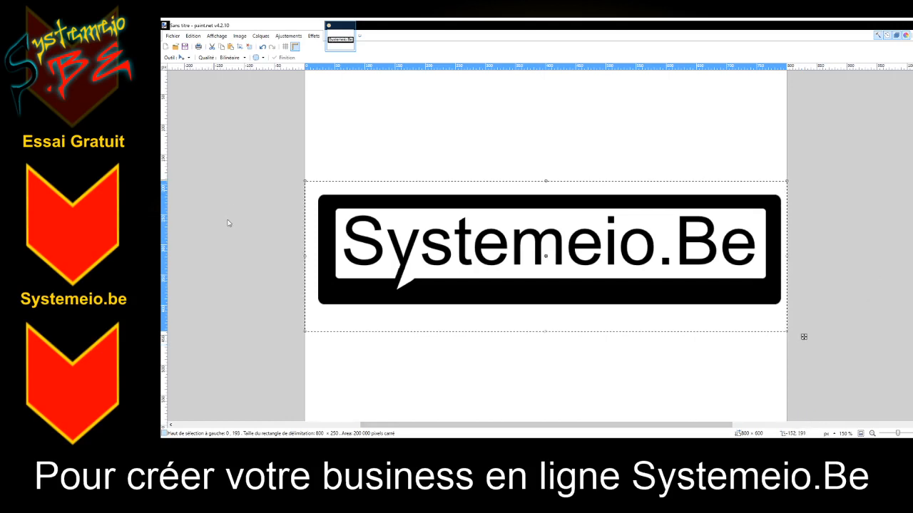
Add the text "io." in yellow 84 pt Arial and place it slightly offset over the black "io." of the logo.
key(t)
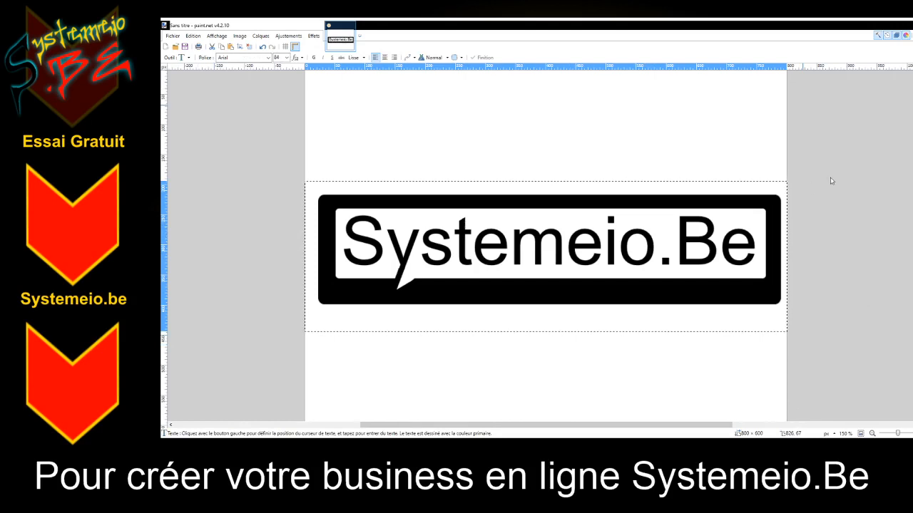
click(611, 221)
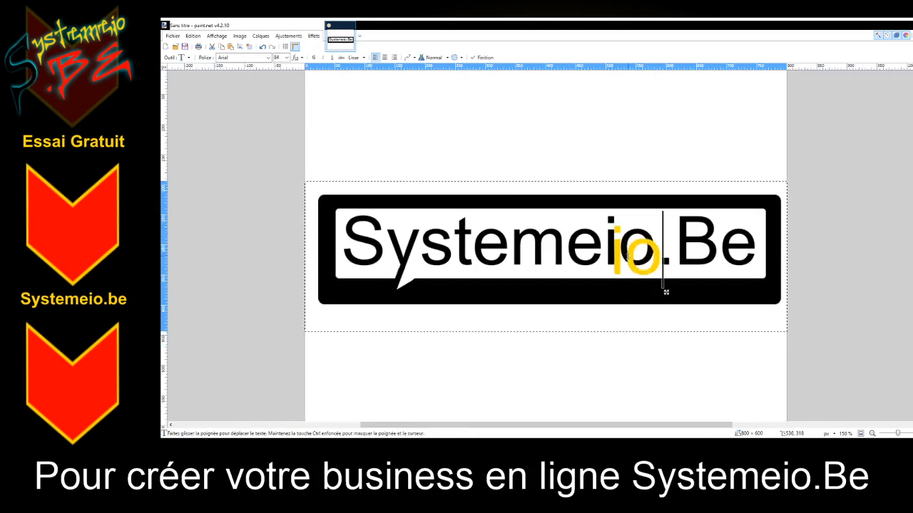
text(io.)
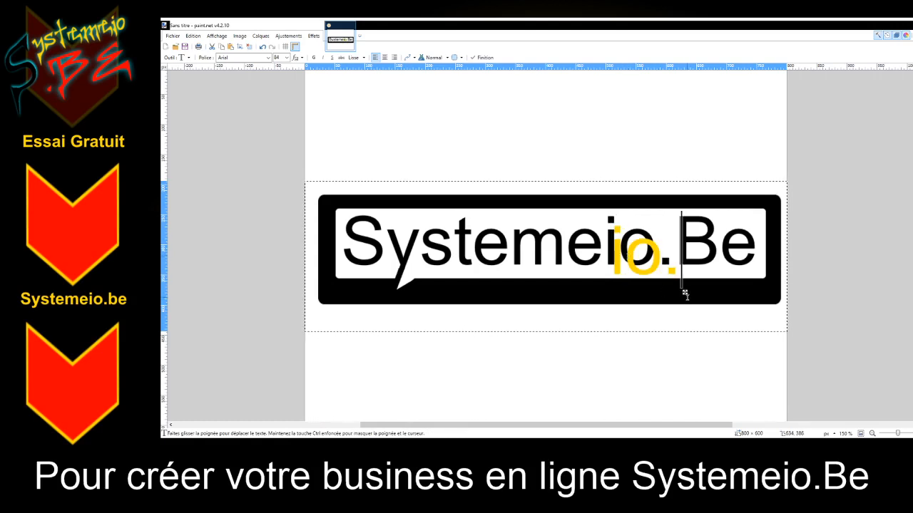
drag(683, 291, 683, 293)
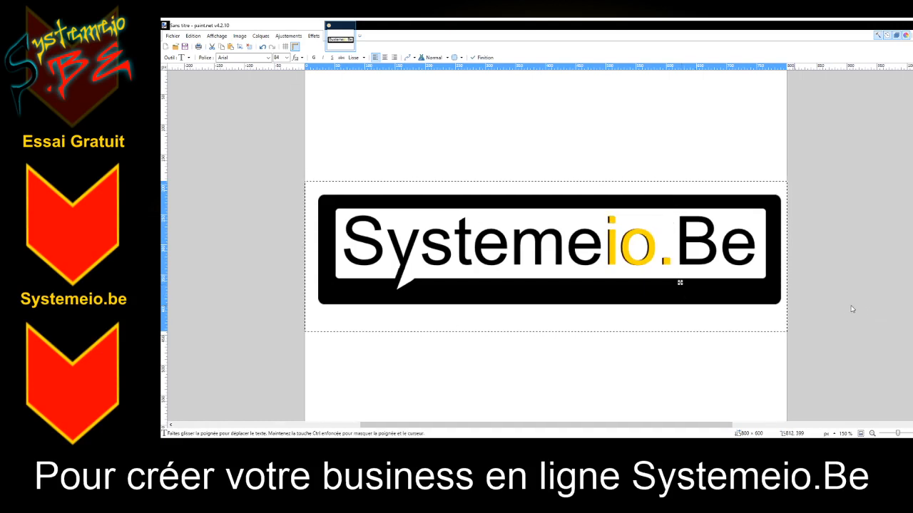
click(810, 417)
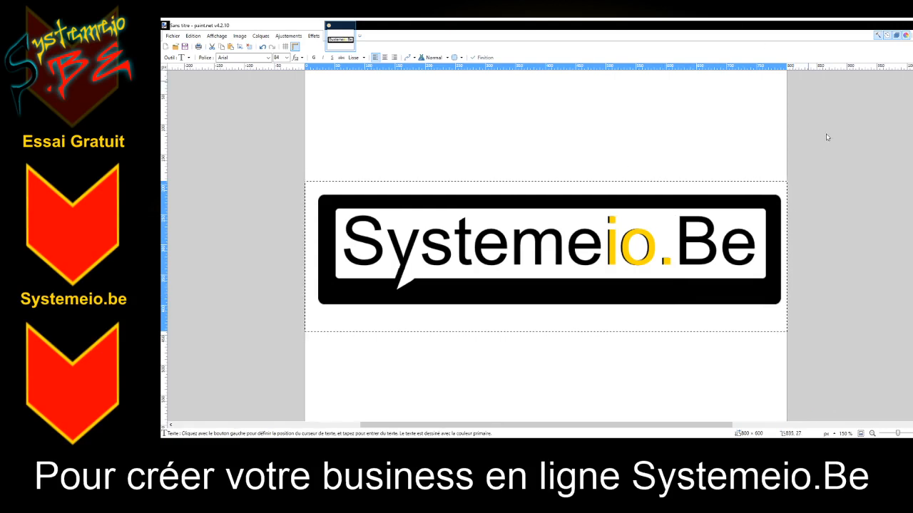
Add the text "Be" in red and place it slightly offset over the black "Be" so a dark edge shows.
click(693, 252)
text(B)
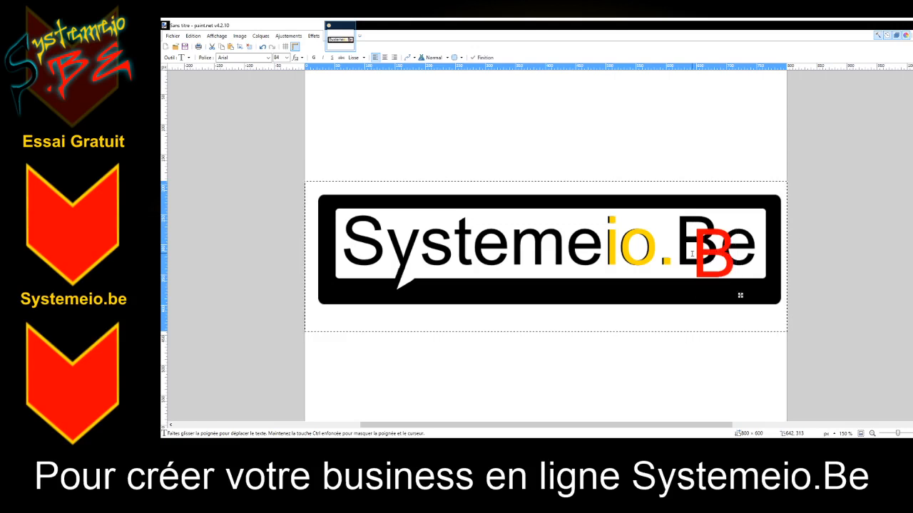
text(e)
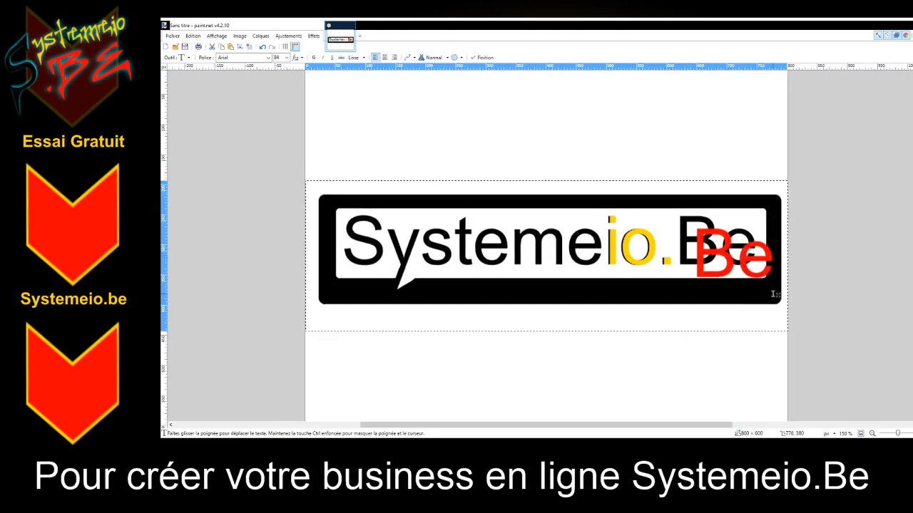
drag(778, 294, 763, 285)
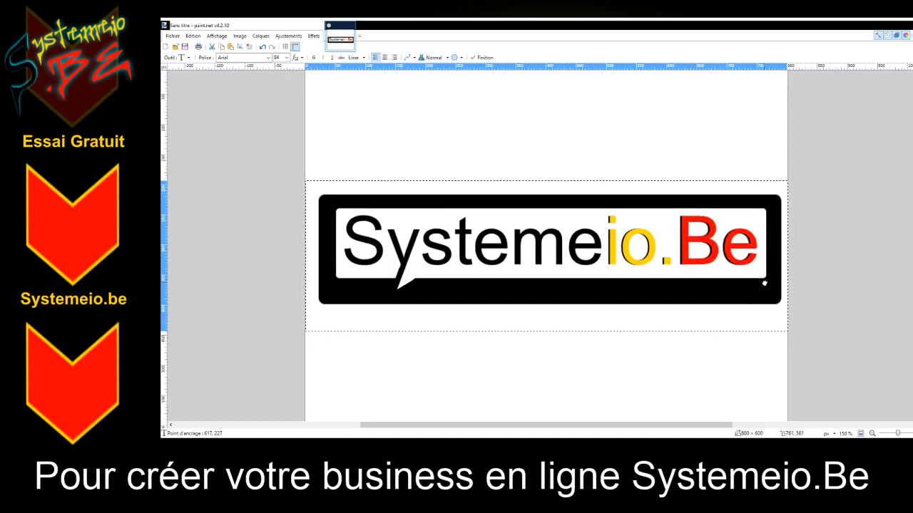
drag(764, 283, 764, 284)
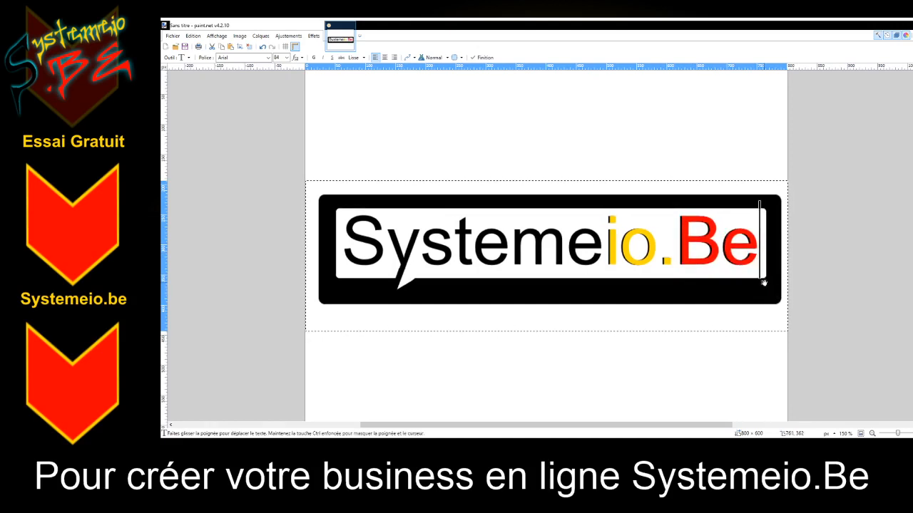
click(840, 418)
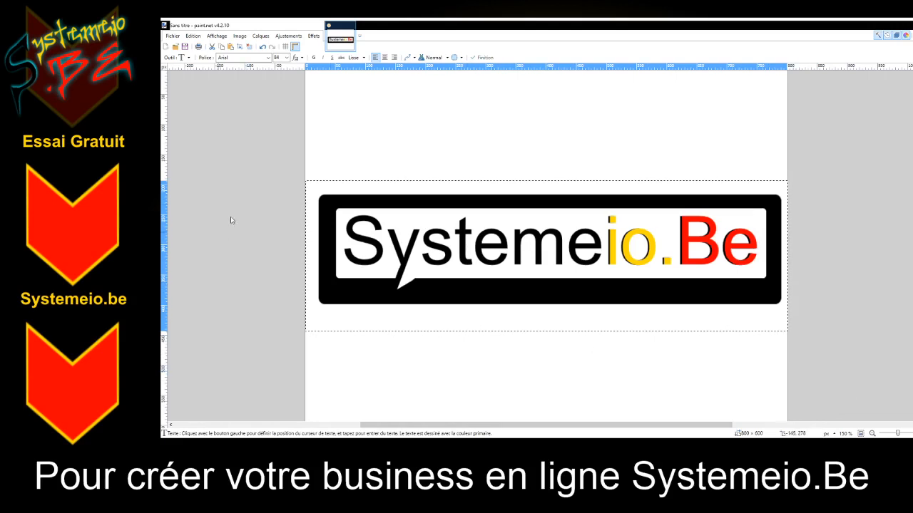
Write the tagline "LE MARKETING EN LIGNE" in red over the lower bar of the black frame, starting beneath "io.".
click(620, 289)
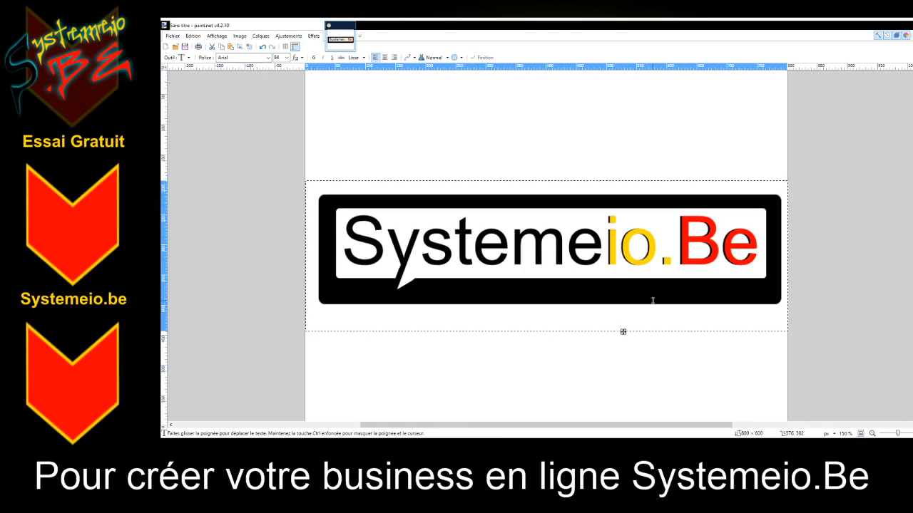
text(L)
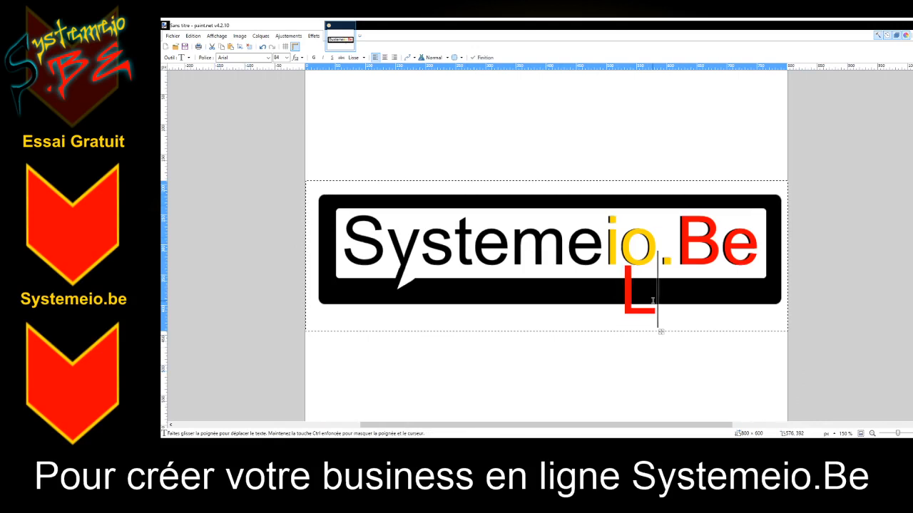
text(E)
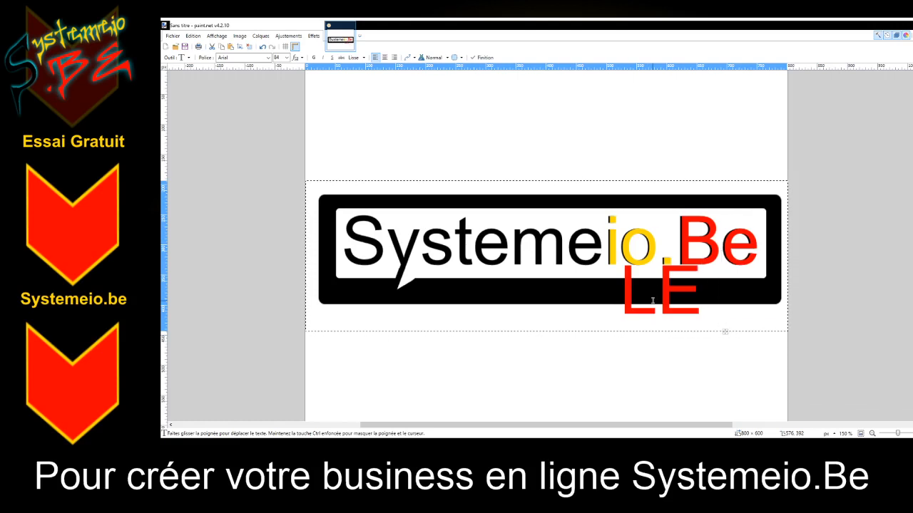
text( MARKET)
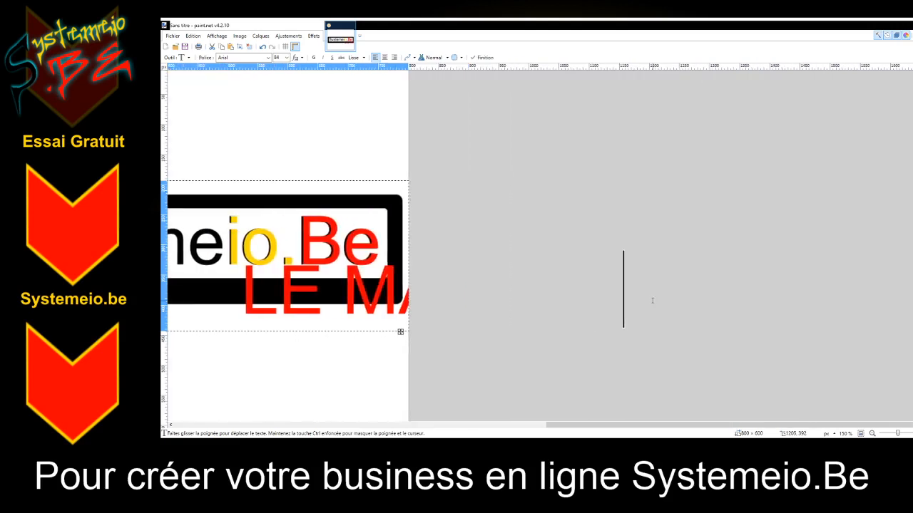
text(ING EN L)
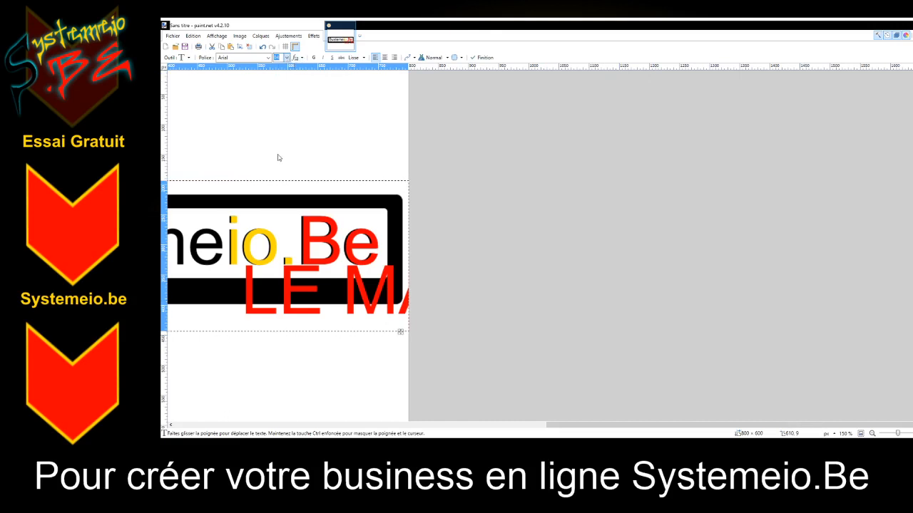
Reduce the tagline's font size to 14 so it fits inside the lower bar of the frame.
key(Return)
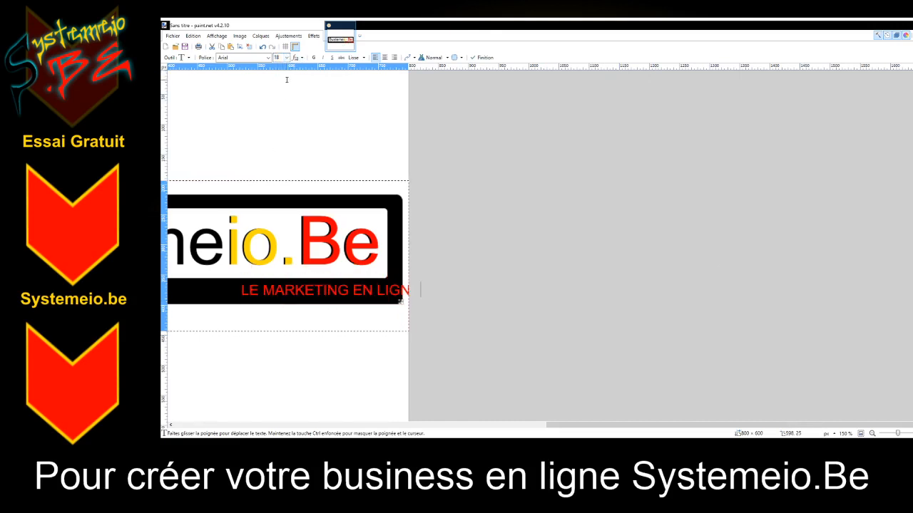
click(276, 57)
text(16)
key(Return)
click(278, 57)
text(14)
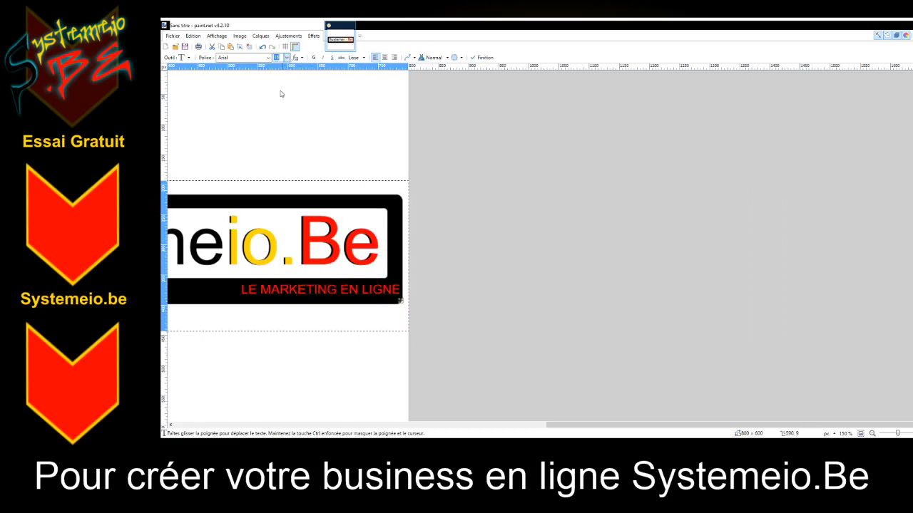
key(Return)
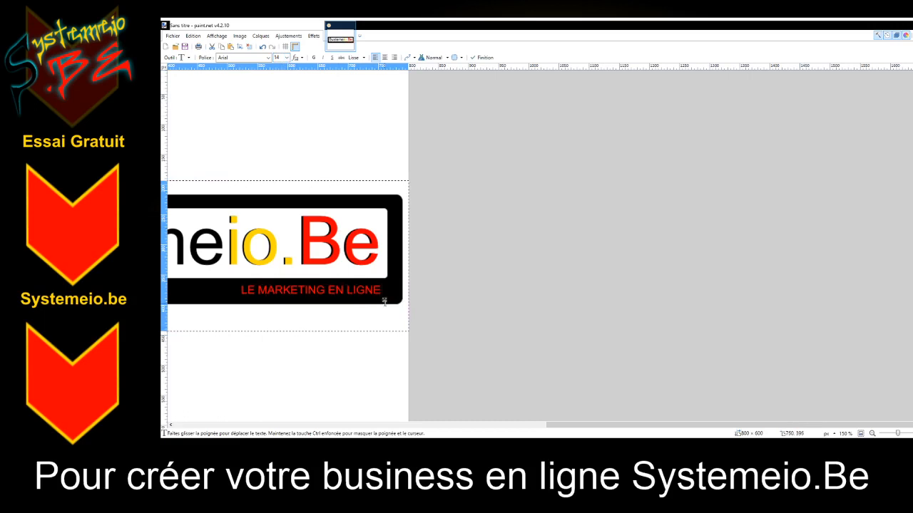
Align the tagline's end with the white panel's right edge, recolour it light blue and finish the text.
drag(384, 301, 389, 300)
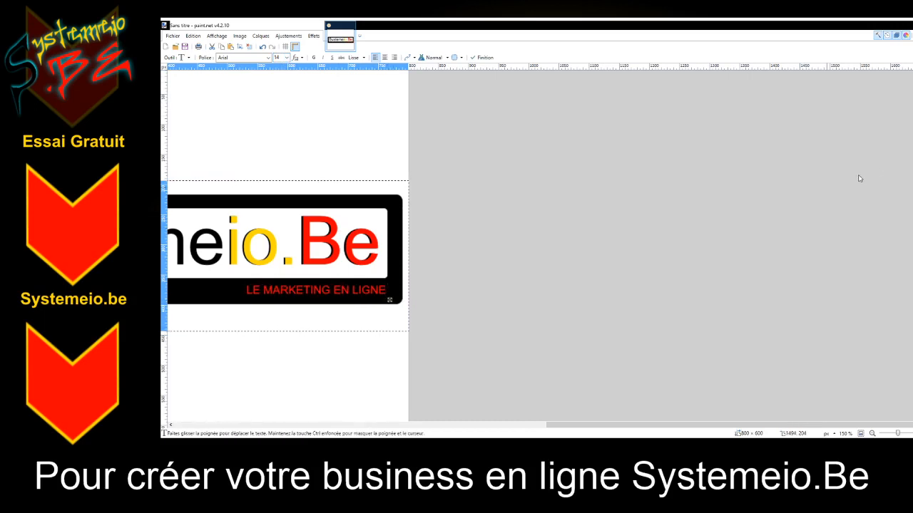
key(ctrl+a)
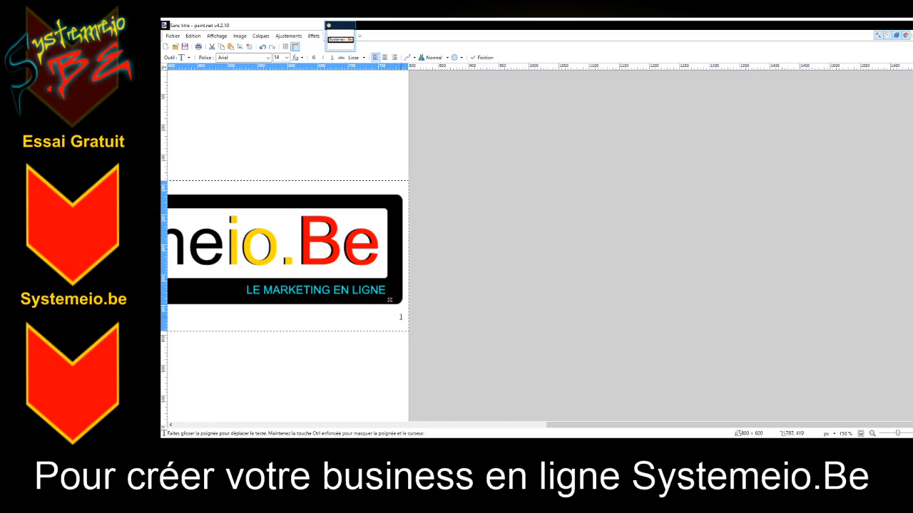
drag(552, 427, 432, 427)
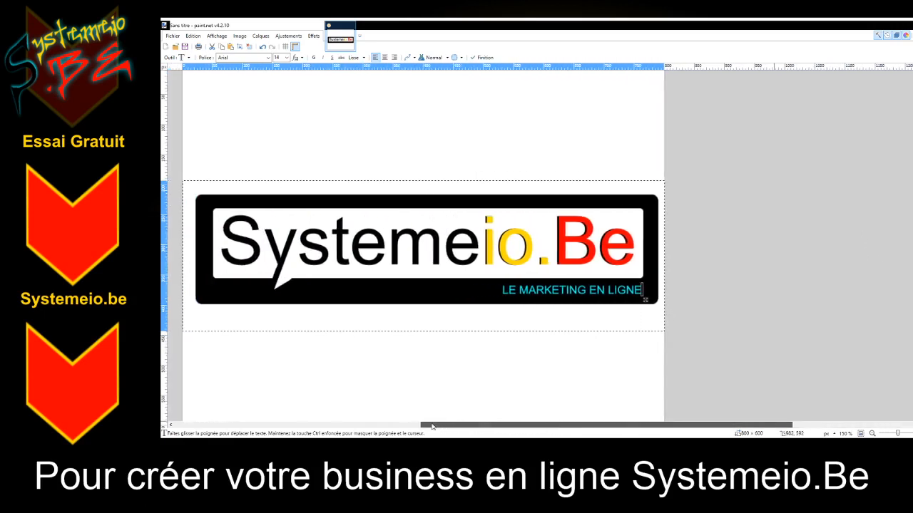
drag(647, 302, 648, 303)
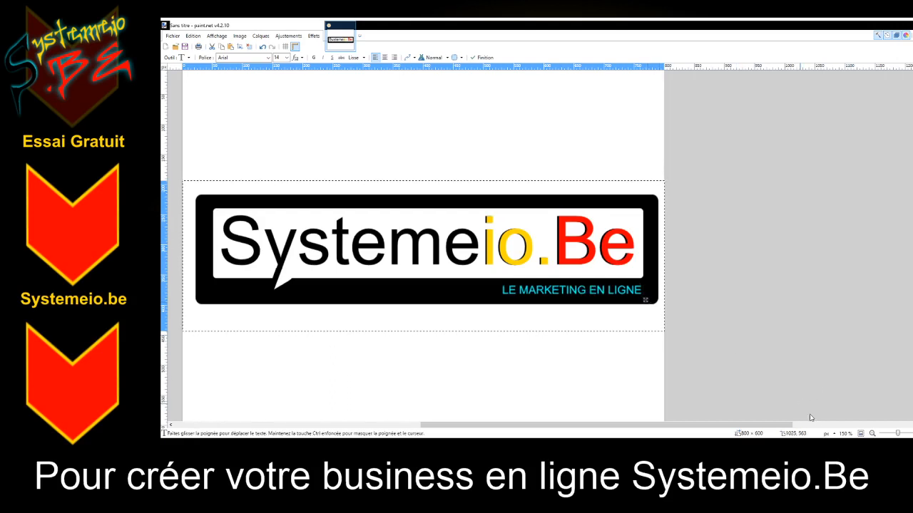
key(Escape)
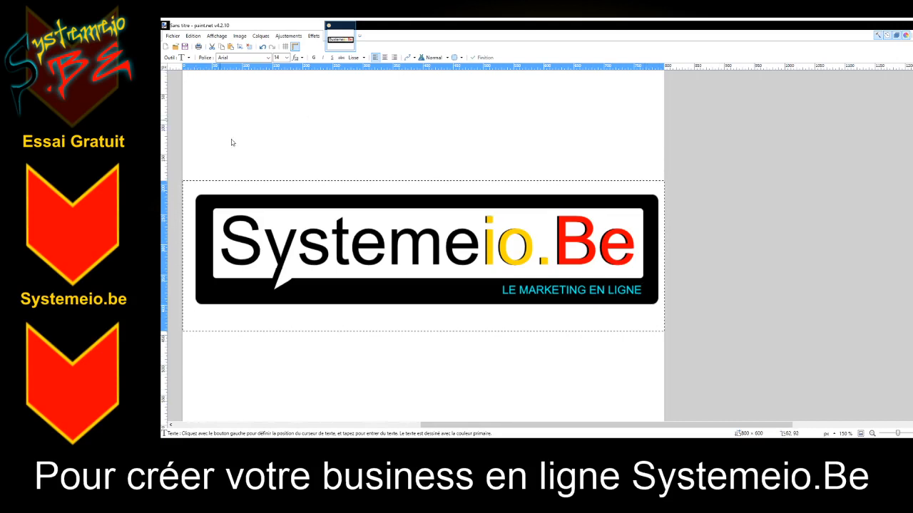
Draw a red heart shape of about 26 × 22 px just before the tagline and nudge it slightly toward the text.
key(o)
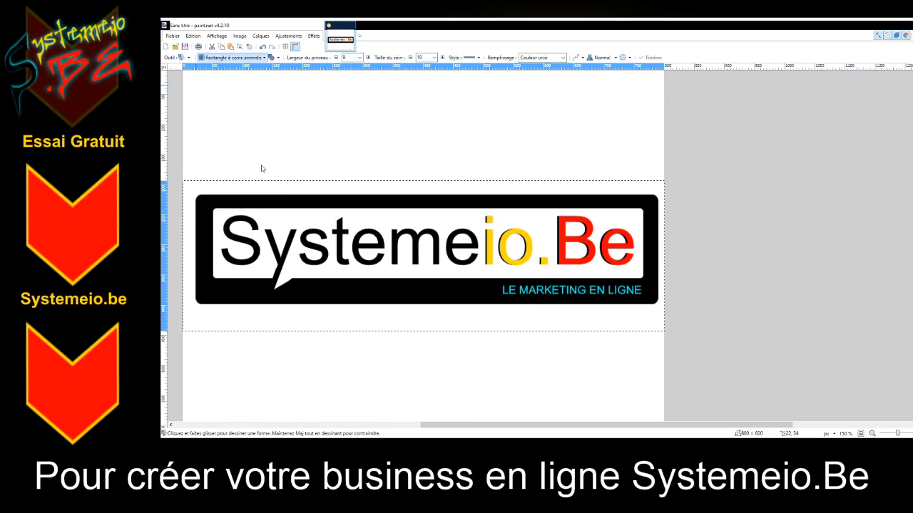
key(o)
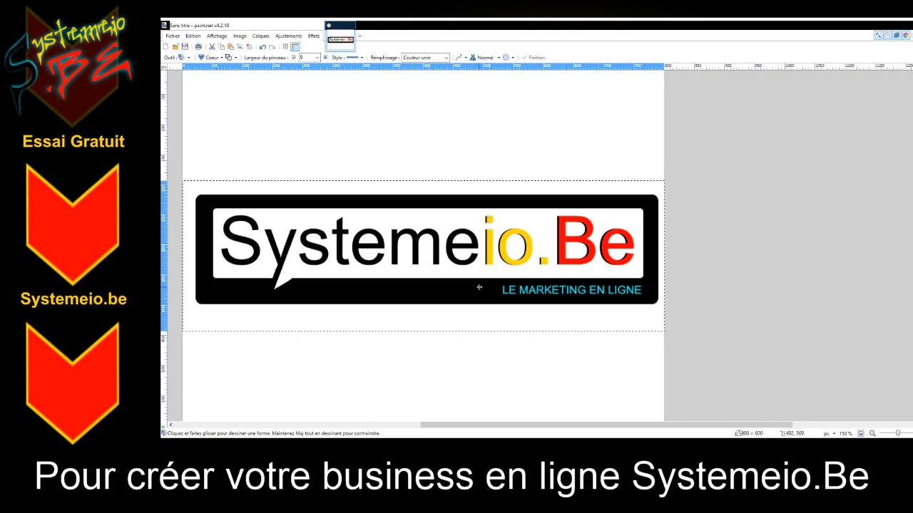
drag(485, 288, 494, 297)
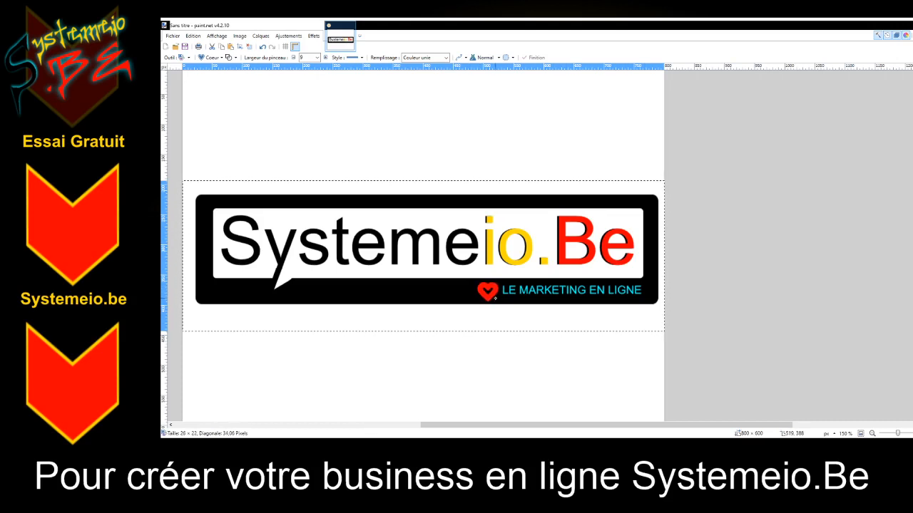
drag(495, 298, 495, 298)
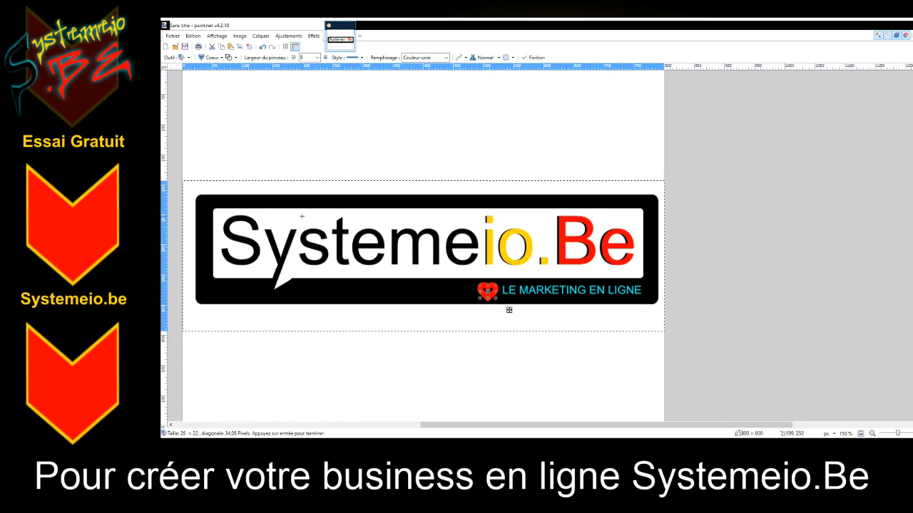
key(m)
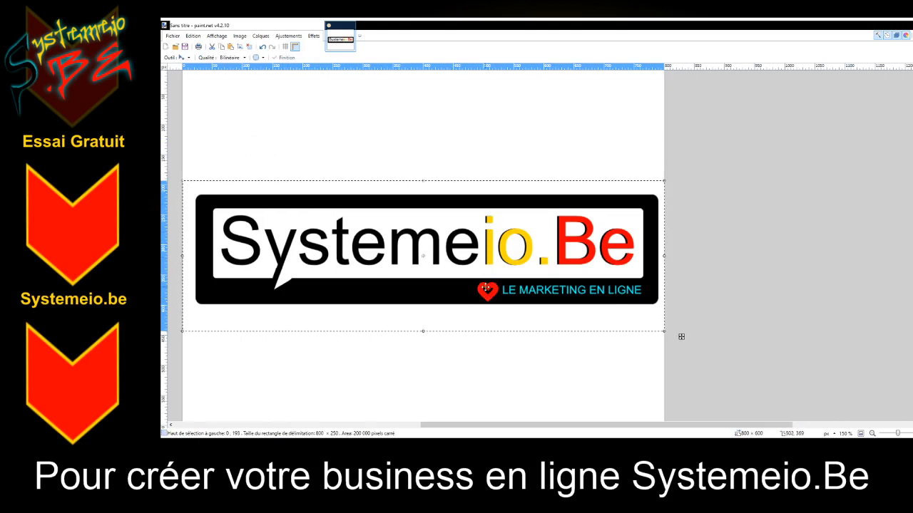
drag(488, 291, 492, 289)
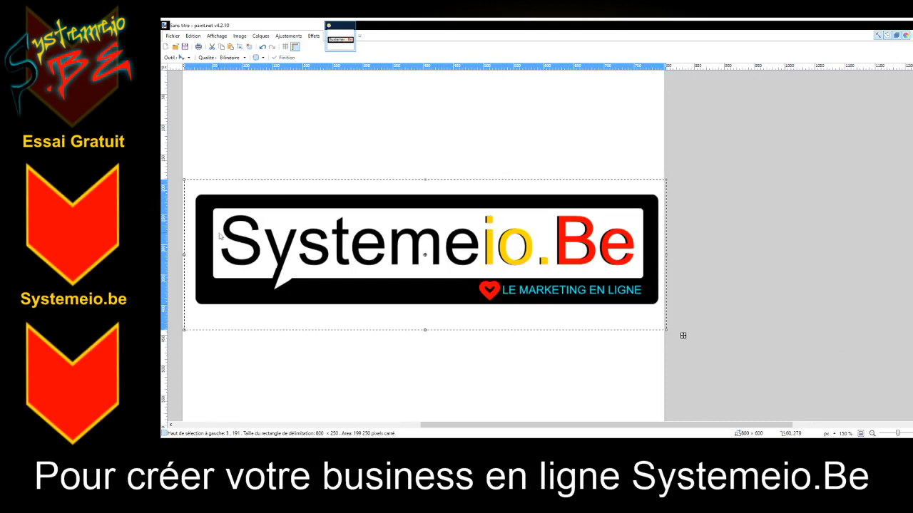
Add the text "J'" in white and position it just left of the red heart in the lower bar.
key(t)
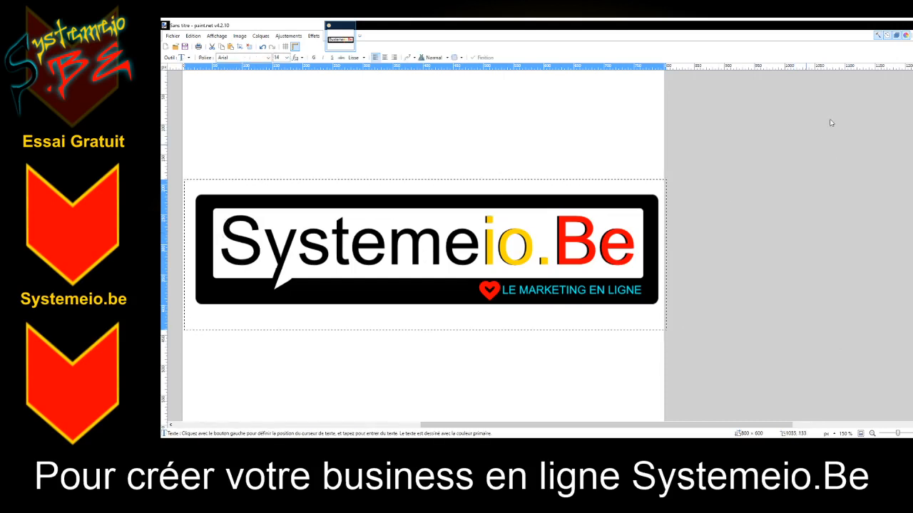
click(467, 290)
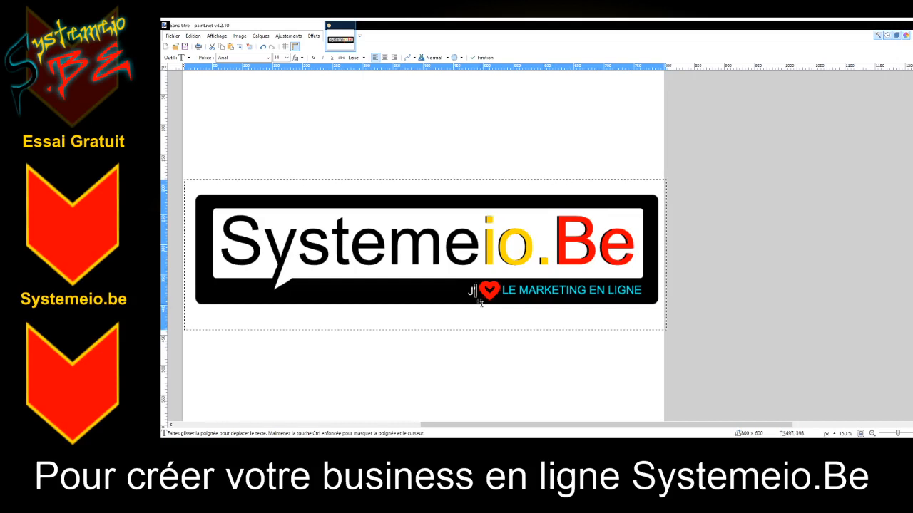
drag(480, 303, 520, 302)
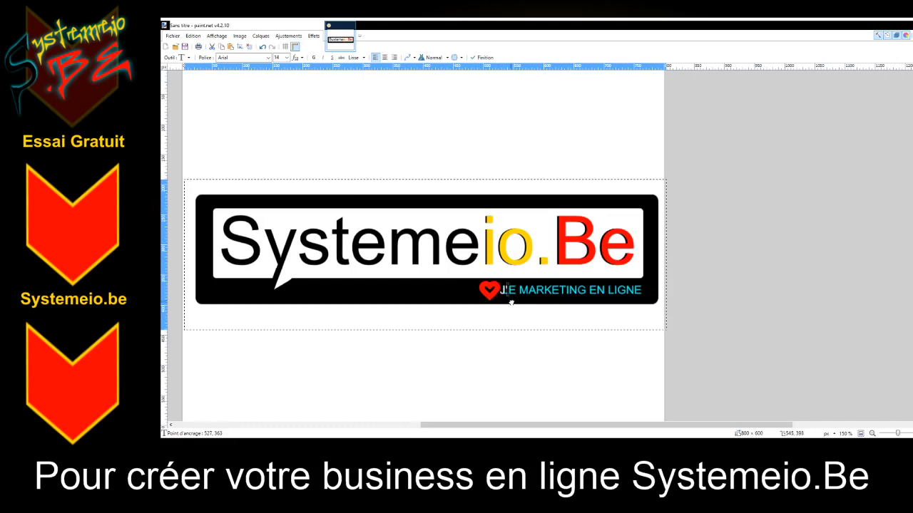
drag(512, 303, 463, 295)
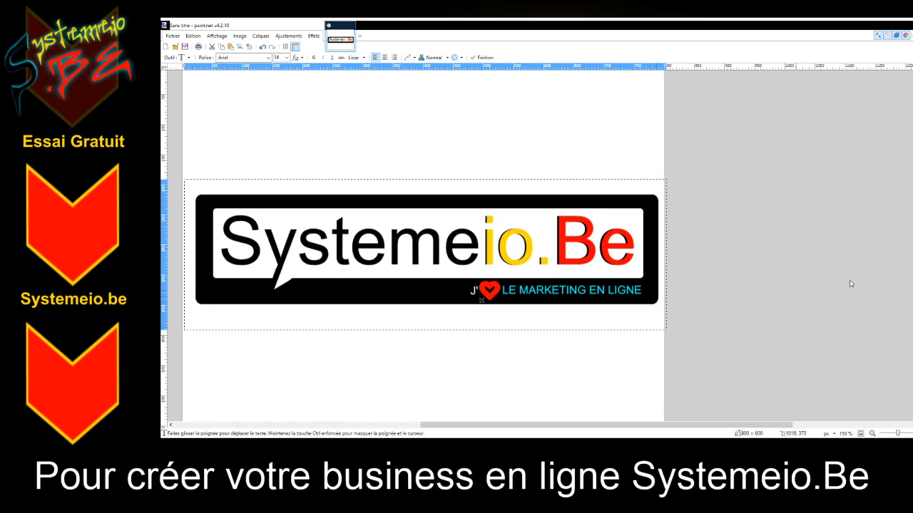
Select the red heart before the tagline and shrink the selection to about 34 × 36 px, keeping it beside "LE".
key(m)
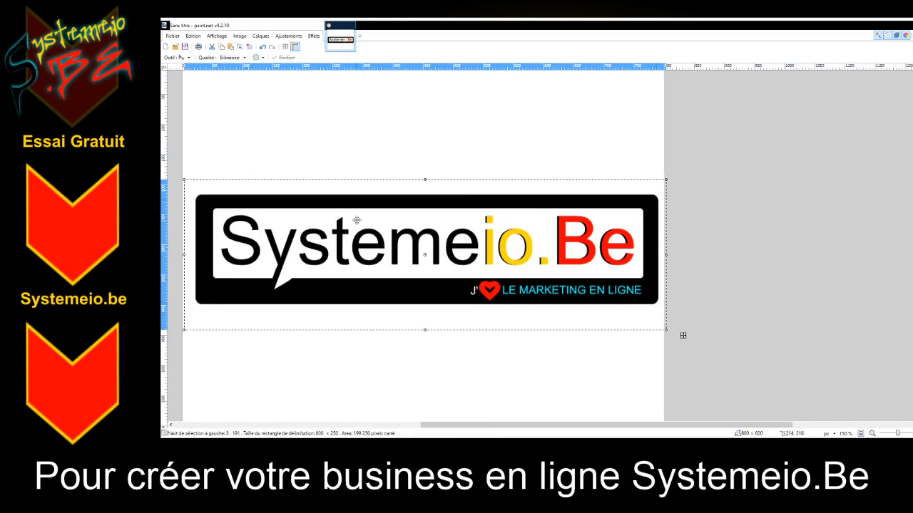
key(s)
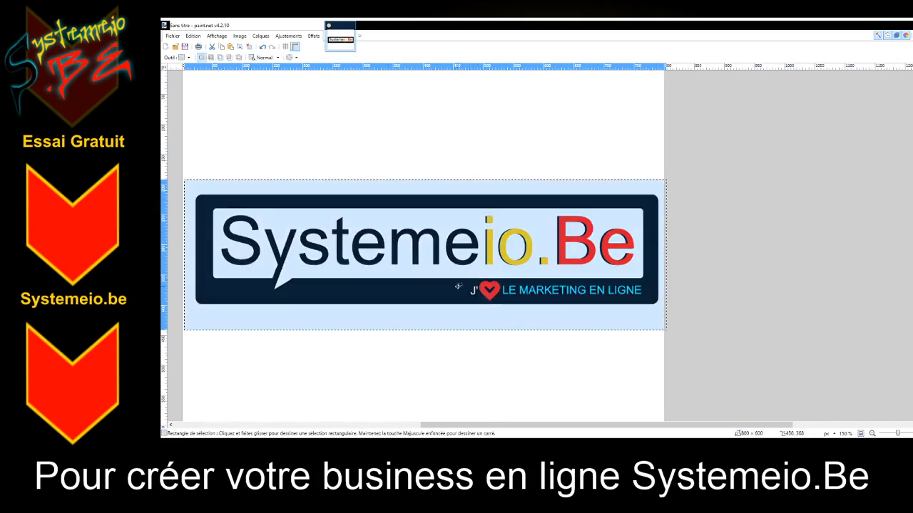
drag(479, 279, 505, 306)
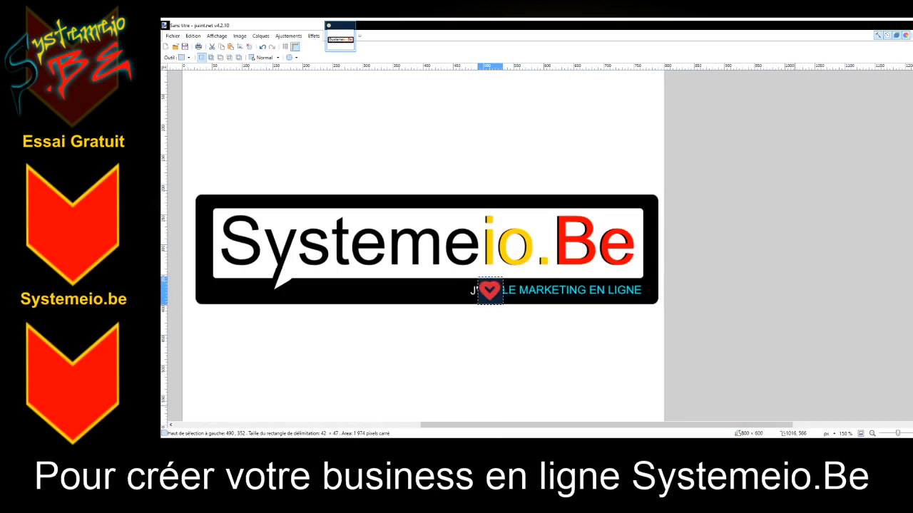
key(ctrl+plus)
key(ctrl+plus)
key(ctrl+plus)
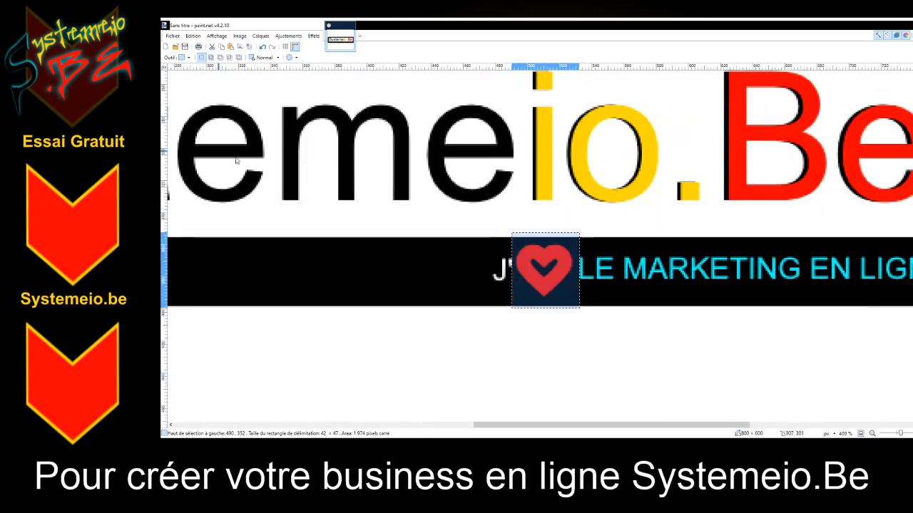
key(m)
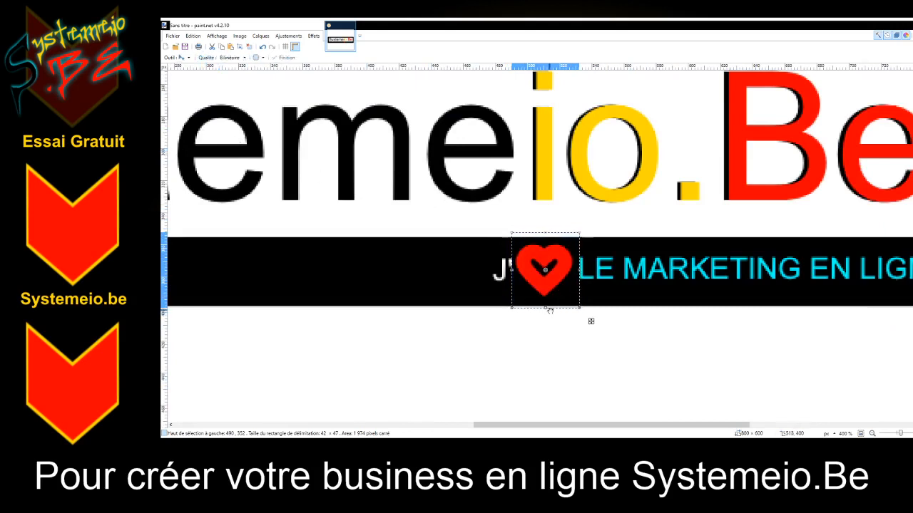
drag(548, 311, 547, 303)
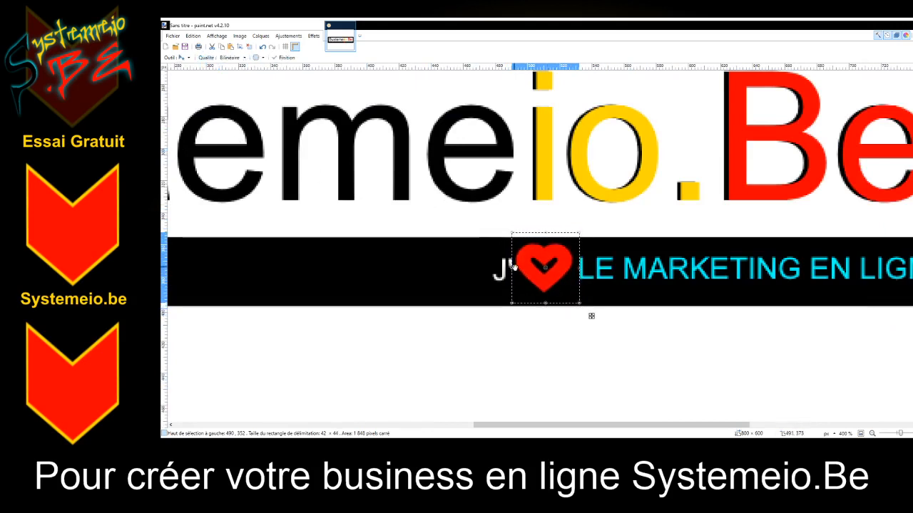
drag(512, 269, 524, 268)
drag(548, 232, 549, 243)
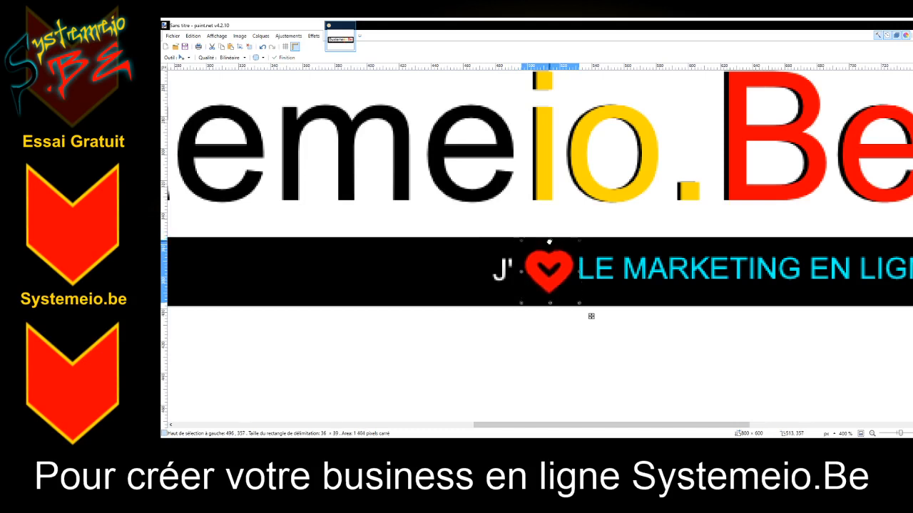
drag(549, 304, 551, 279)
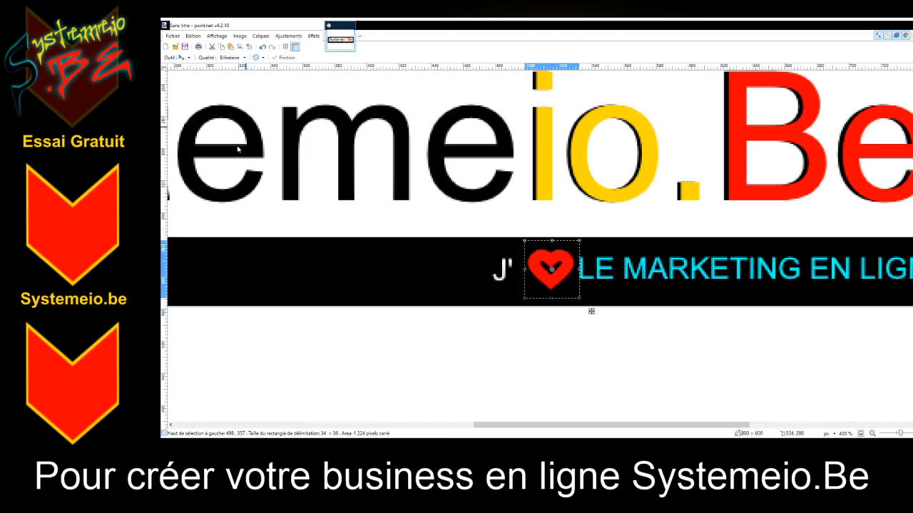
Shift the selection over the white "J'", move that text close against the heart's left side and deselect.
key(m)
drag(528, 261, 468, 260)
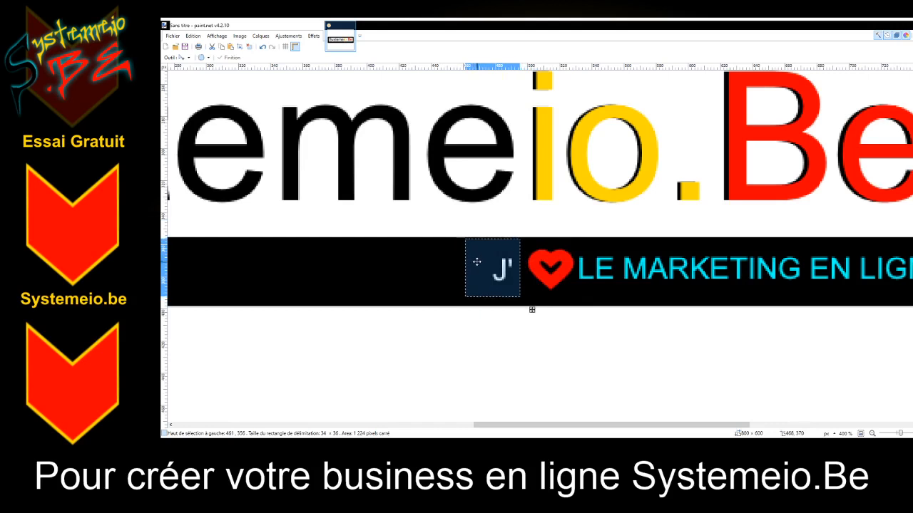
key(m)
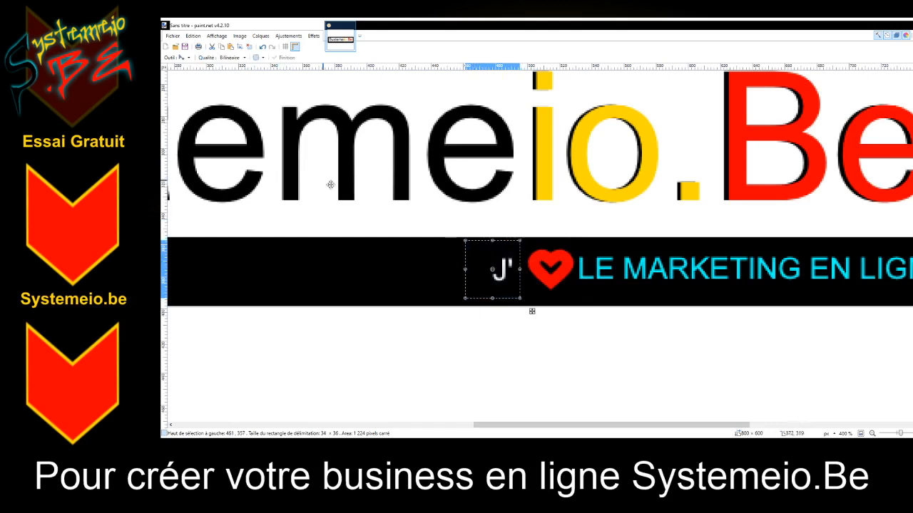
drag(493, 274, 575, 268)
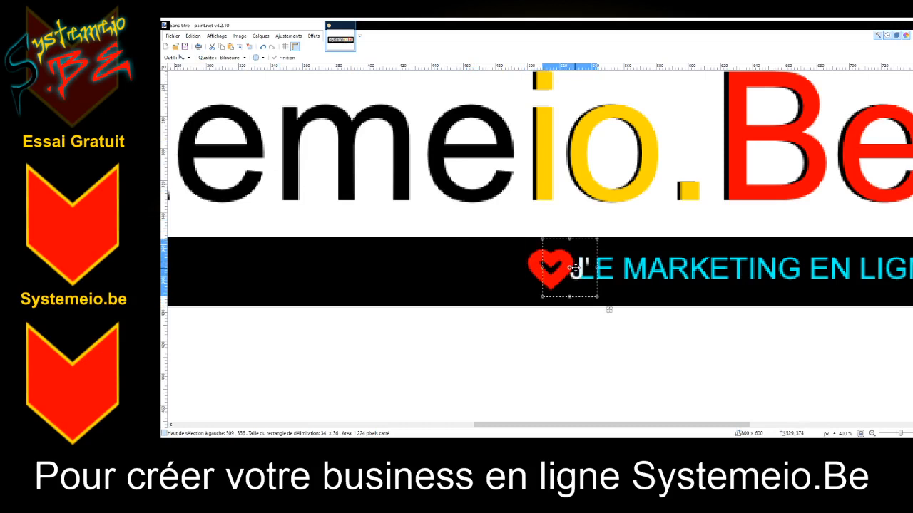
key(Left)
key(Left)
key(Left)
key(Left)
key(Left)
key(Left)
key(Left)
key(Left)
key(Left)
key(Left)
key(Left)
key(Left)
key(Left)
key(Left)
key(Left)
key(Left)
key(Left)
key(Left)
key(Left)
key(Left)
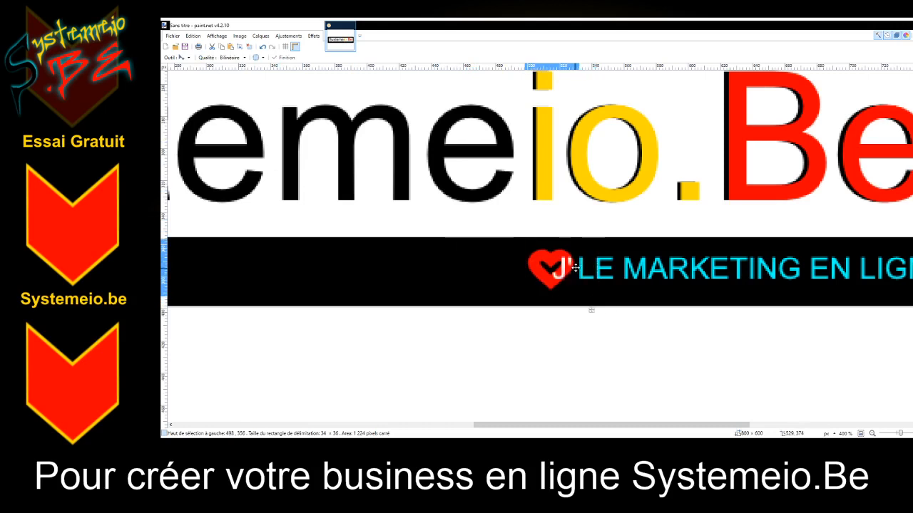
key(Left)
key(Left)
key(Left)
key(Left)
key(Left)
key(Left)
key(Left)
key(Left)
key(Left)
key(Left)
key(Left)
key(Left)
key(Left)
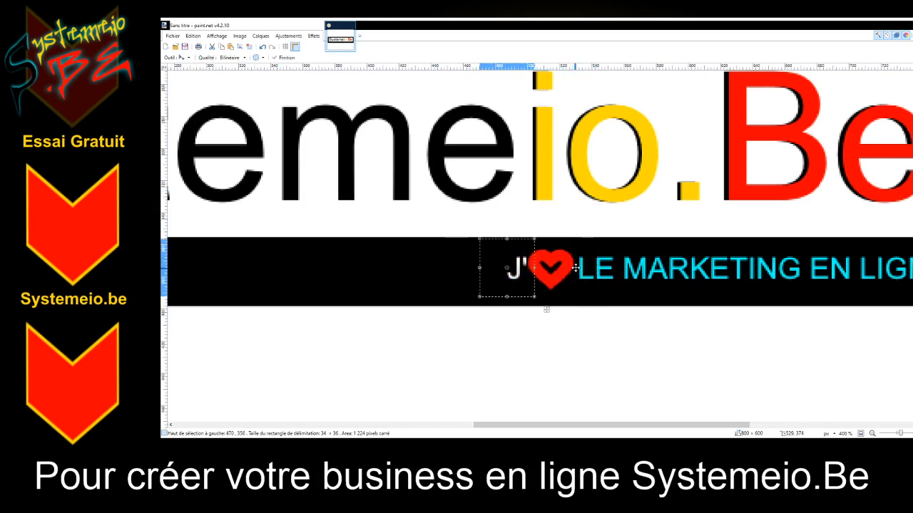
key(Left)
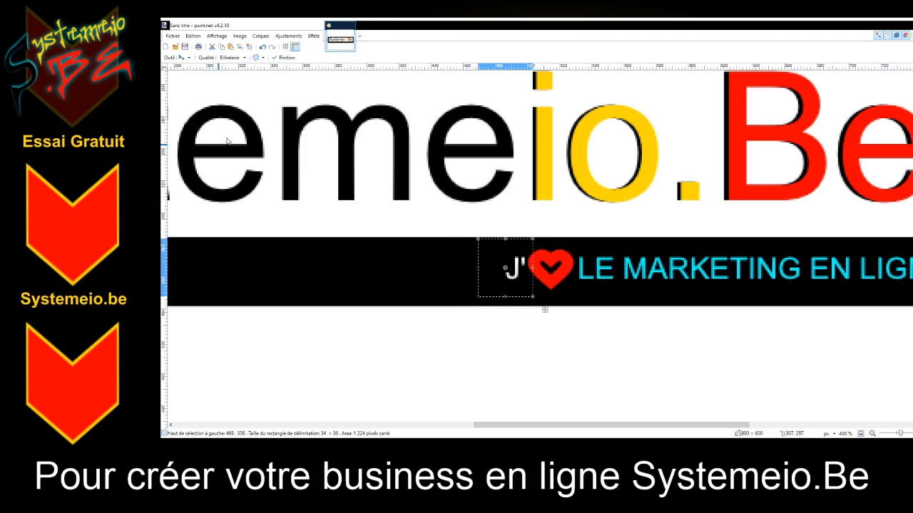
key(s)
click(522, 367)
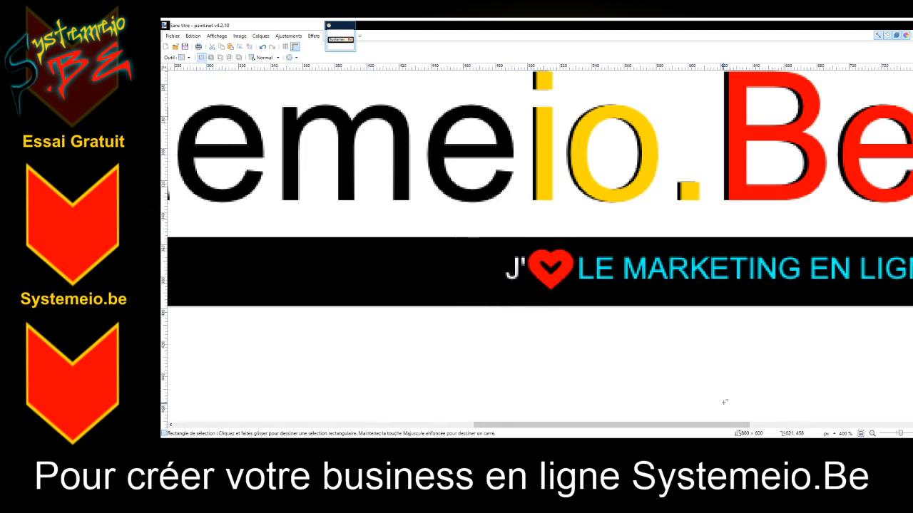
Hide the white background layer so only the framed logo remains on a transparent canvas.
click(872, 434)
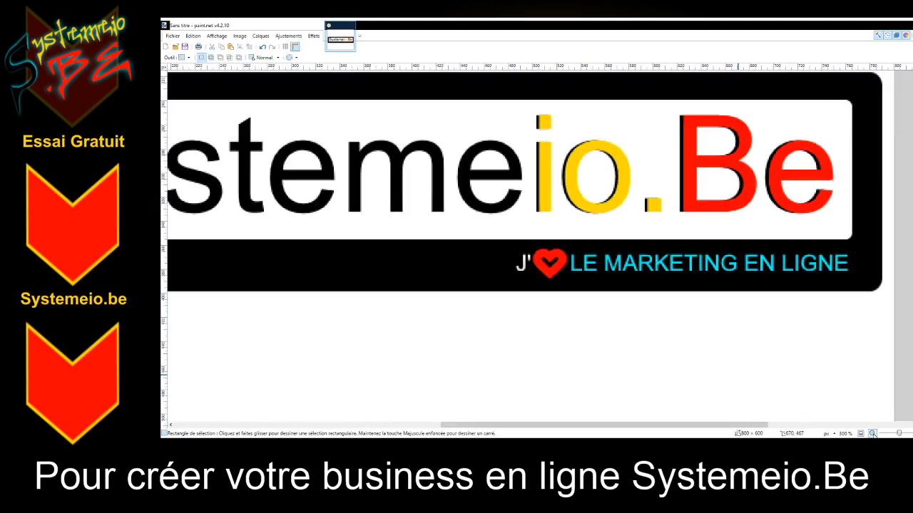
click(872, 434)
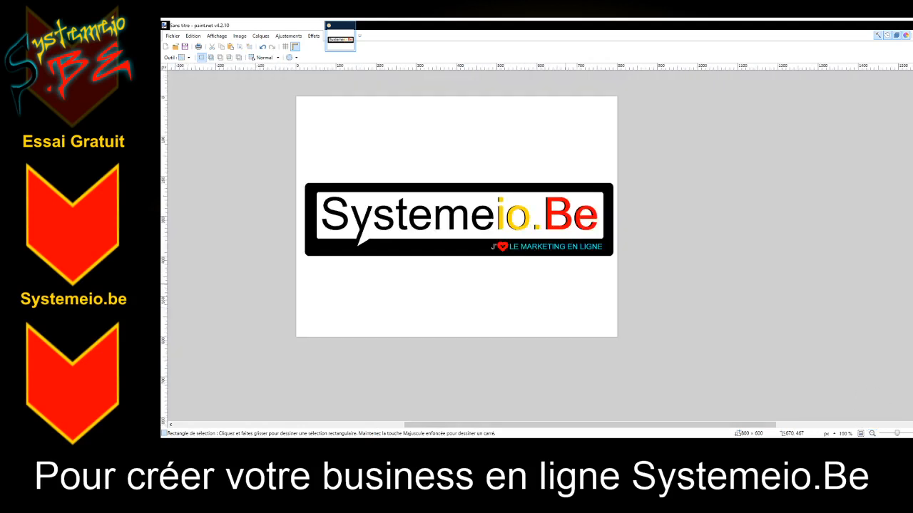
click(903, 390)
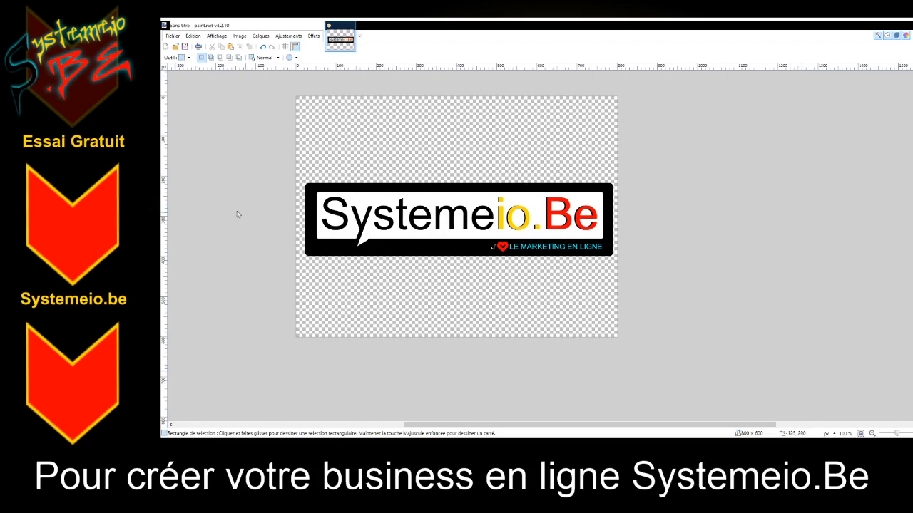
Add the black text "Fini merci !!!" in Arial size 26 below the logo frame.
key(t)
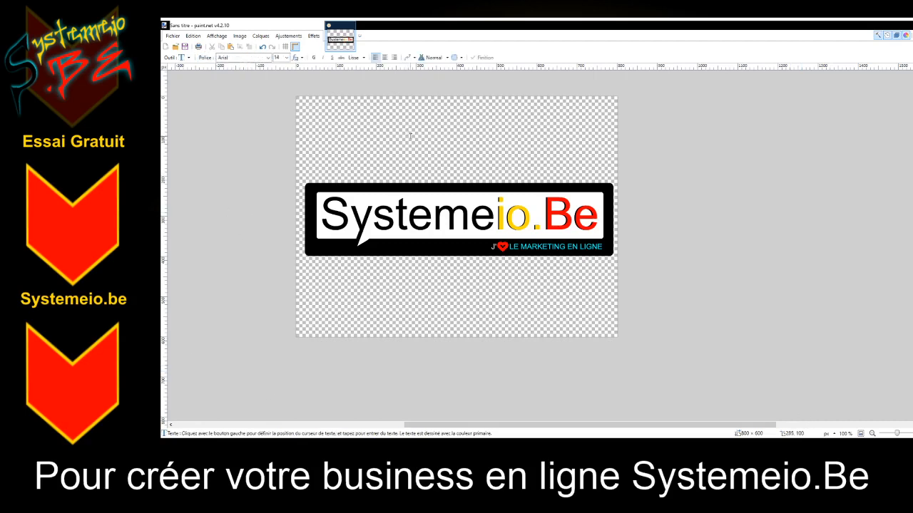
click(406, 299)
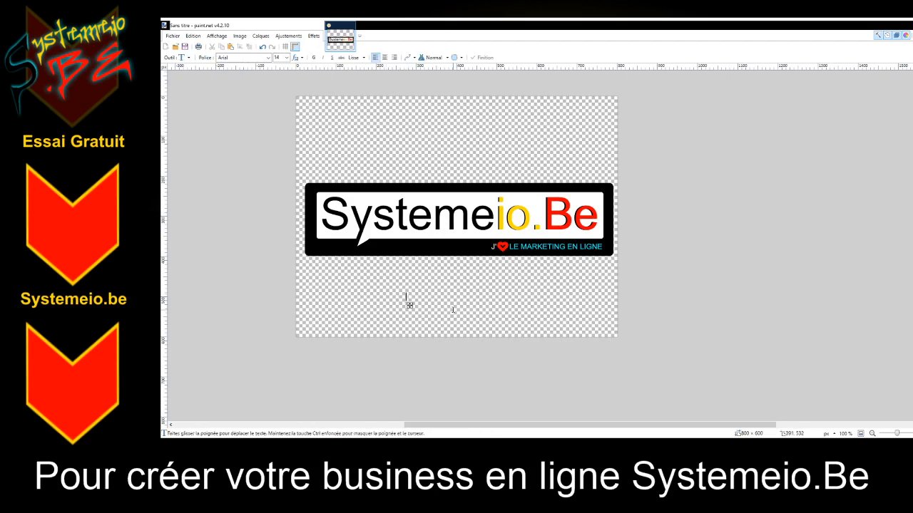
click(281, 57)
text(26)
text( ini)
text(ti)
text(ation)
text(!!!)
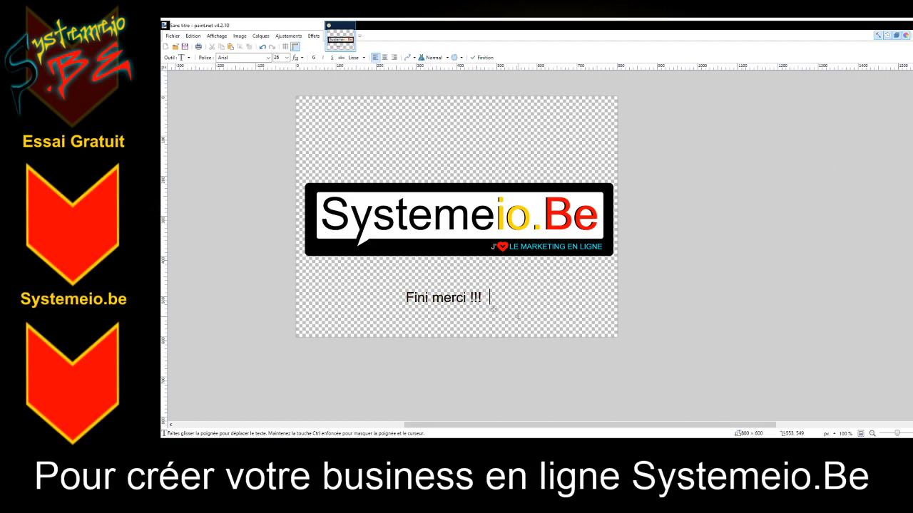
Extend the message with "et si vous avez aimer un like" and shift it left so it fits the canvas.
text(t si vous)
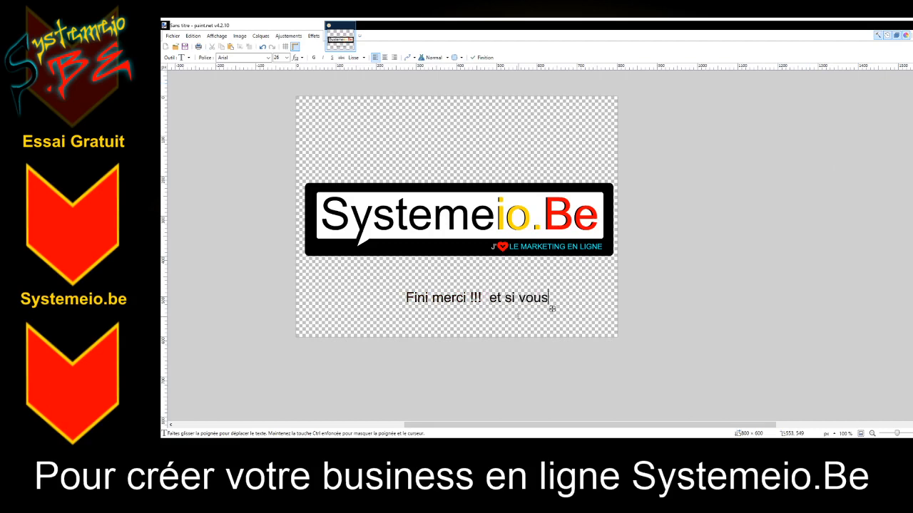
text( avez ai)
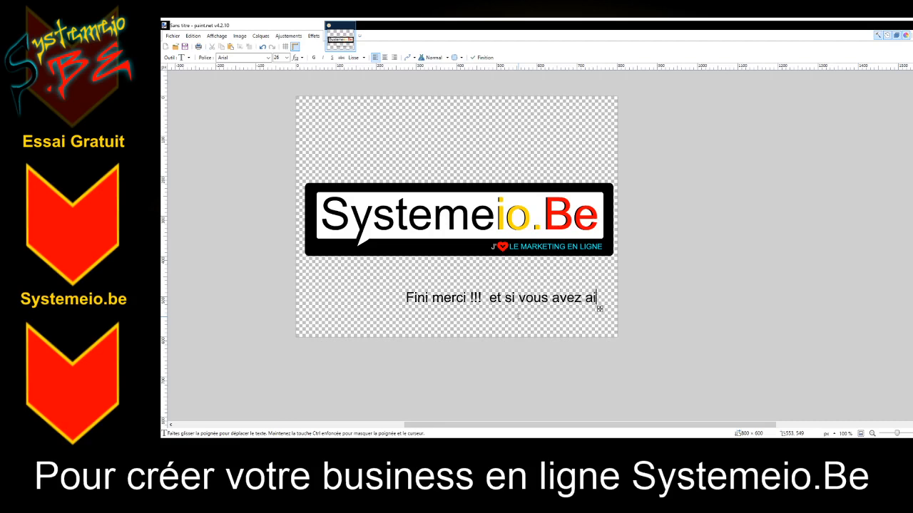
text(mer)
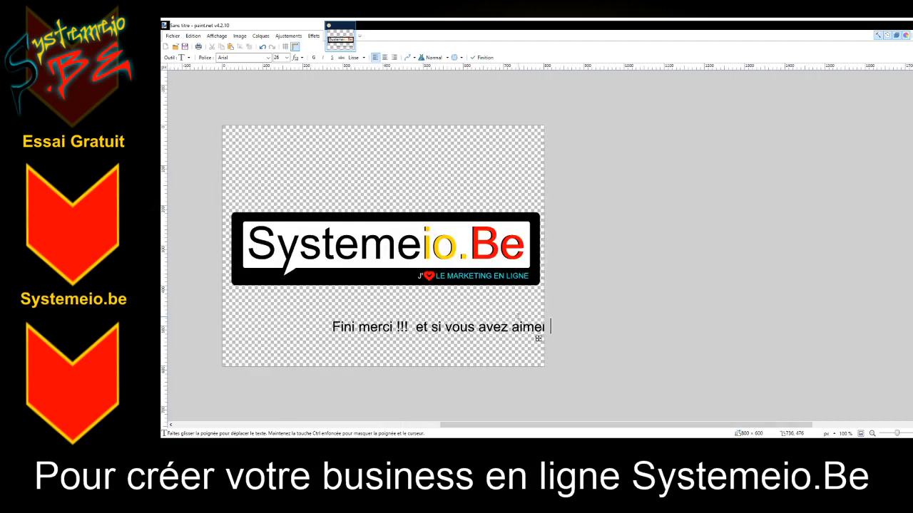
drag(538, 338, 468, 331)
key(BackSpace)
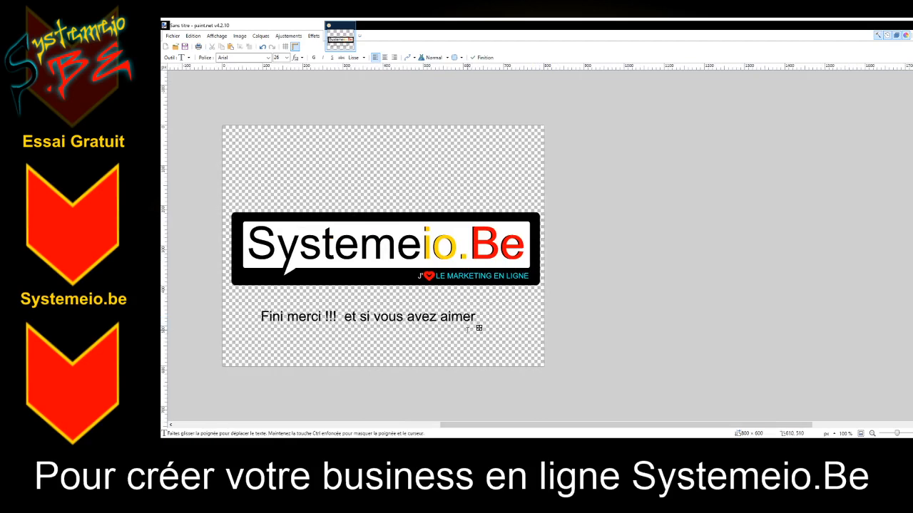
key(BackSpace)
text(r un like)
Add a second line "a plus ;)" to the message and centre the text beneath the logo.
key(Return)
text(a plus)
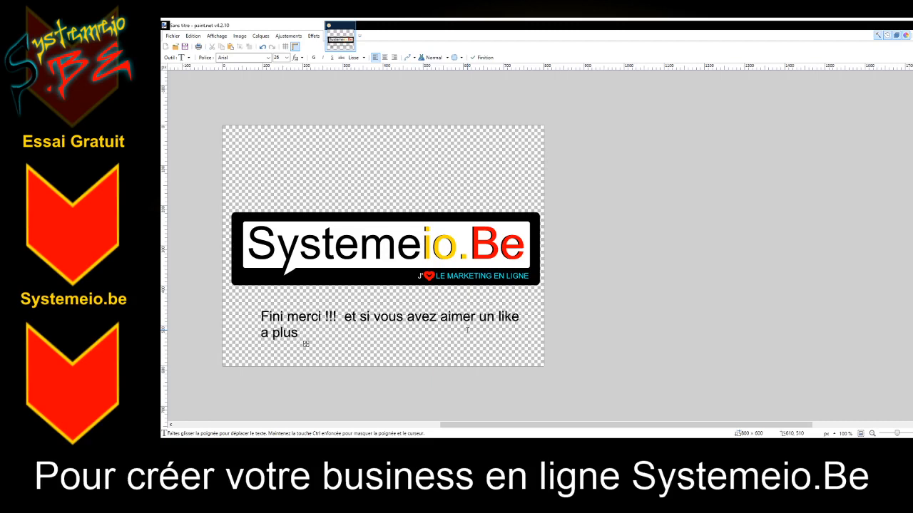
text( ;))
click(384, 57)
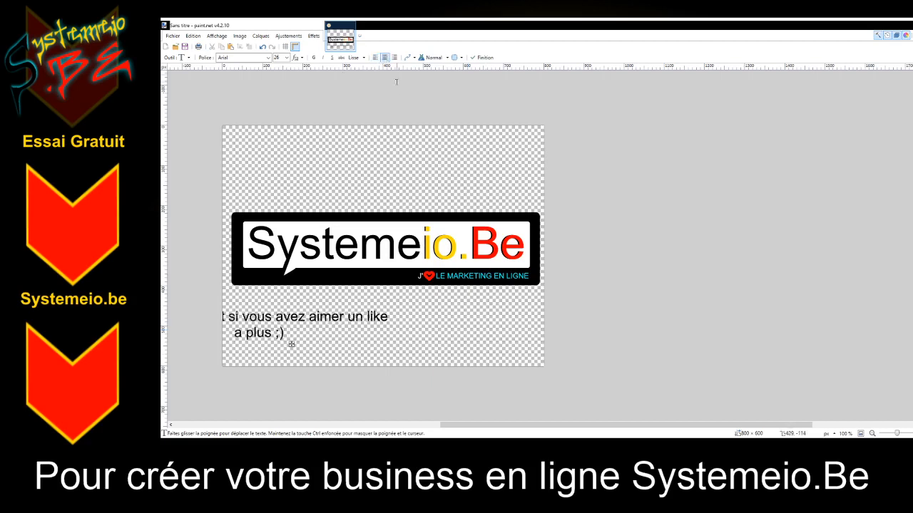
drag(291, 344, 412, 335)
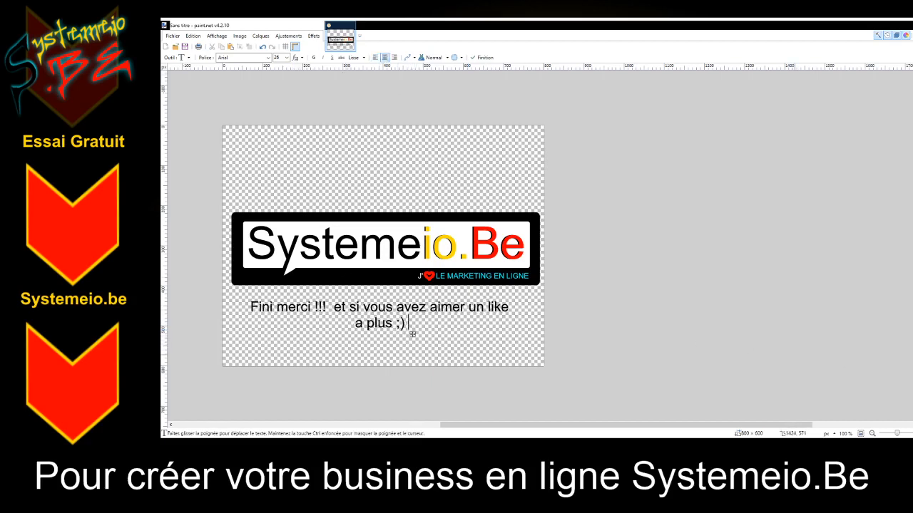